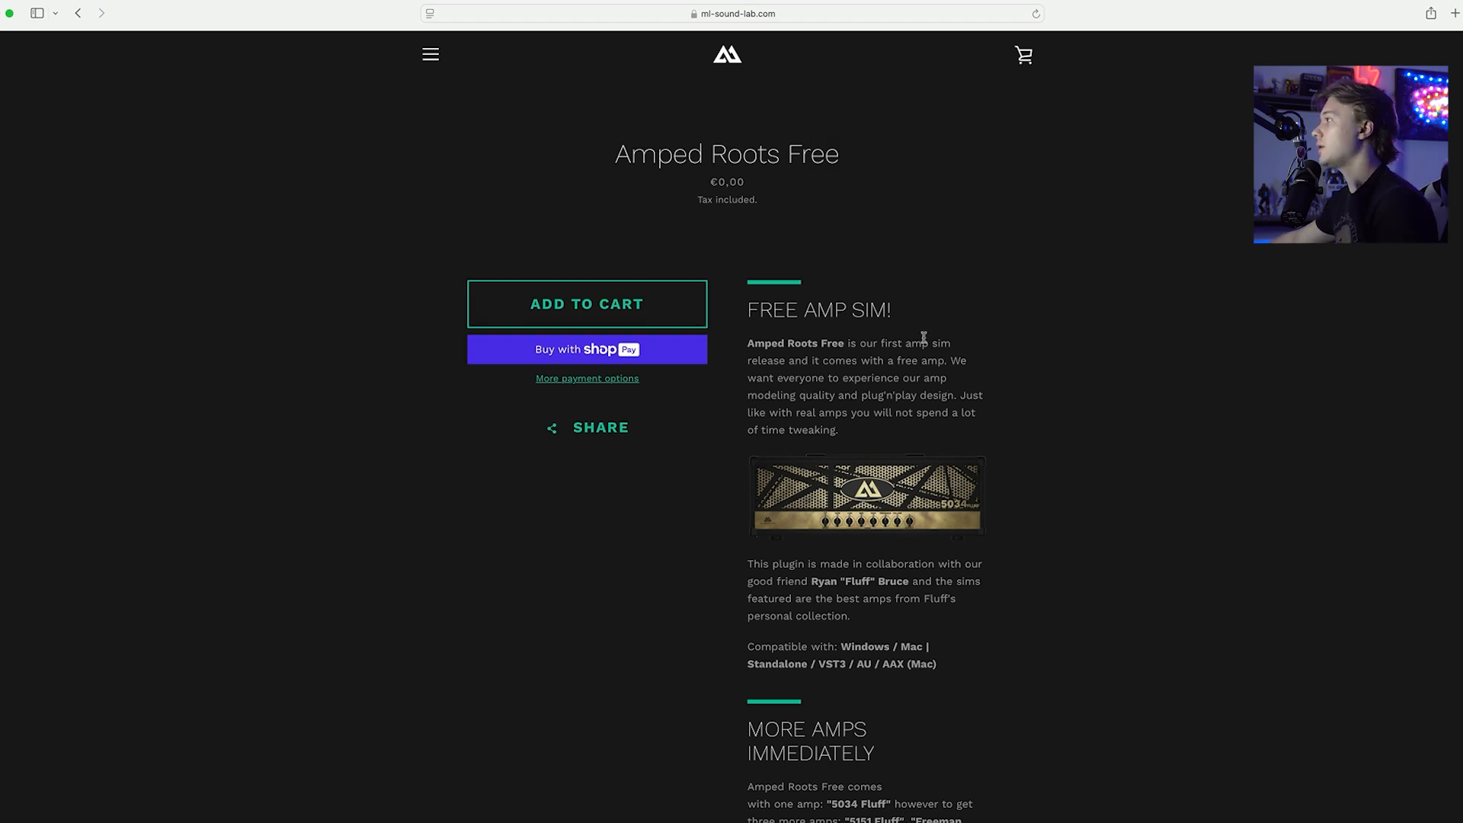
- Examine the Amped Roots Free product page for its price, plug-in formats, platform compatibility and the included and optional amps
{"action": "left_click_drag", "start_coordinate": [747, 310], "coordinate": [912, 301]}
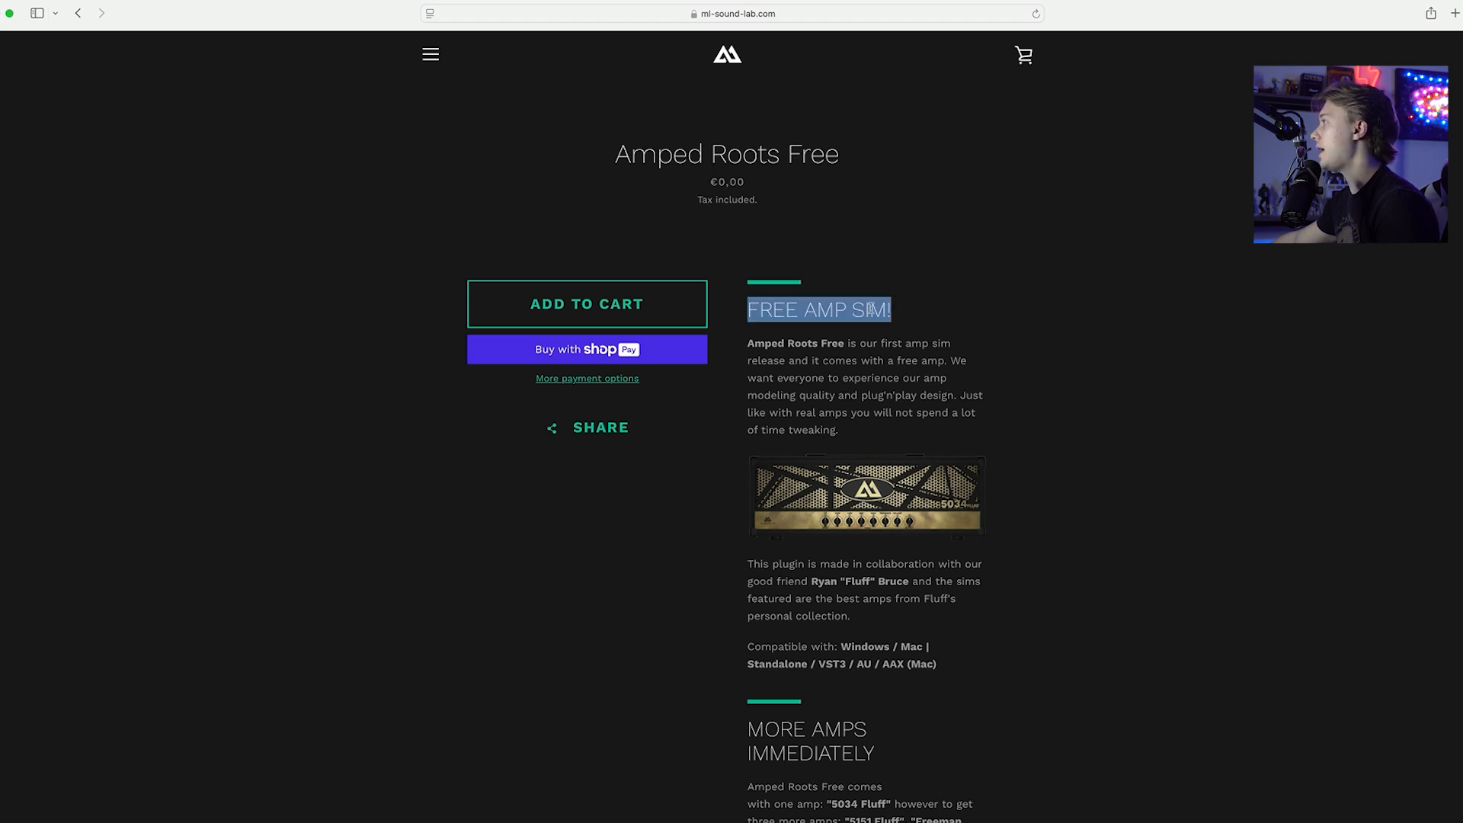
{"action": "left_click", "coordinate": [872, 310]}
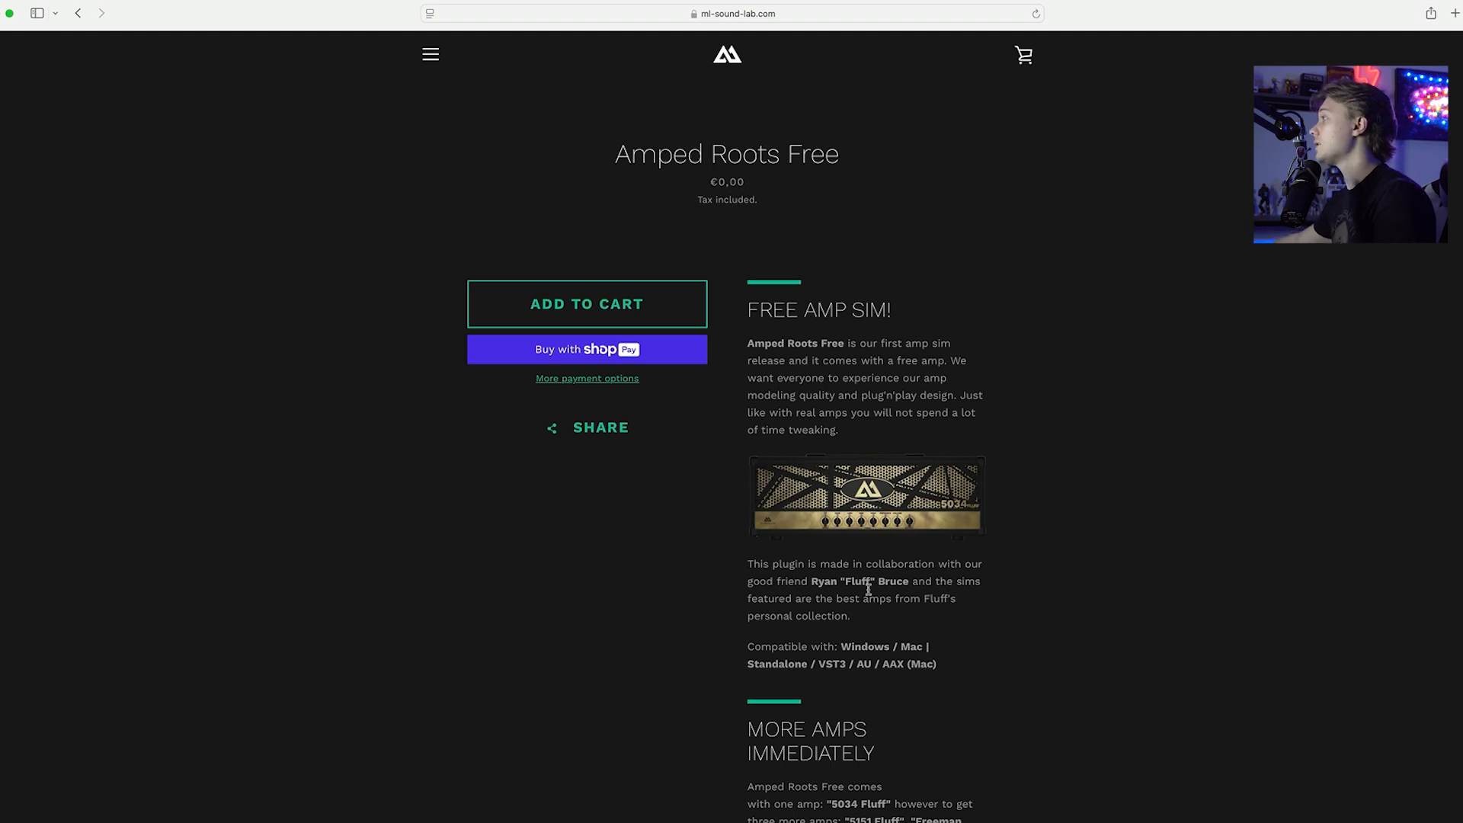
{"action": "scroll", "coordinate": [871, 595], "scroll_direction": "down", "scroll_amount": 1}
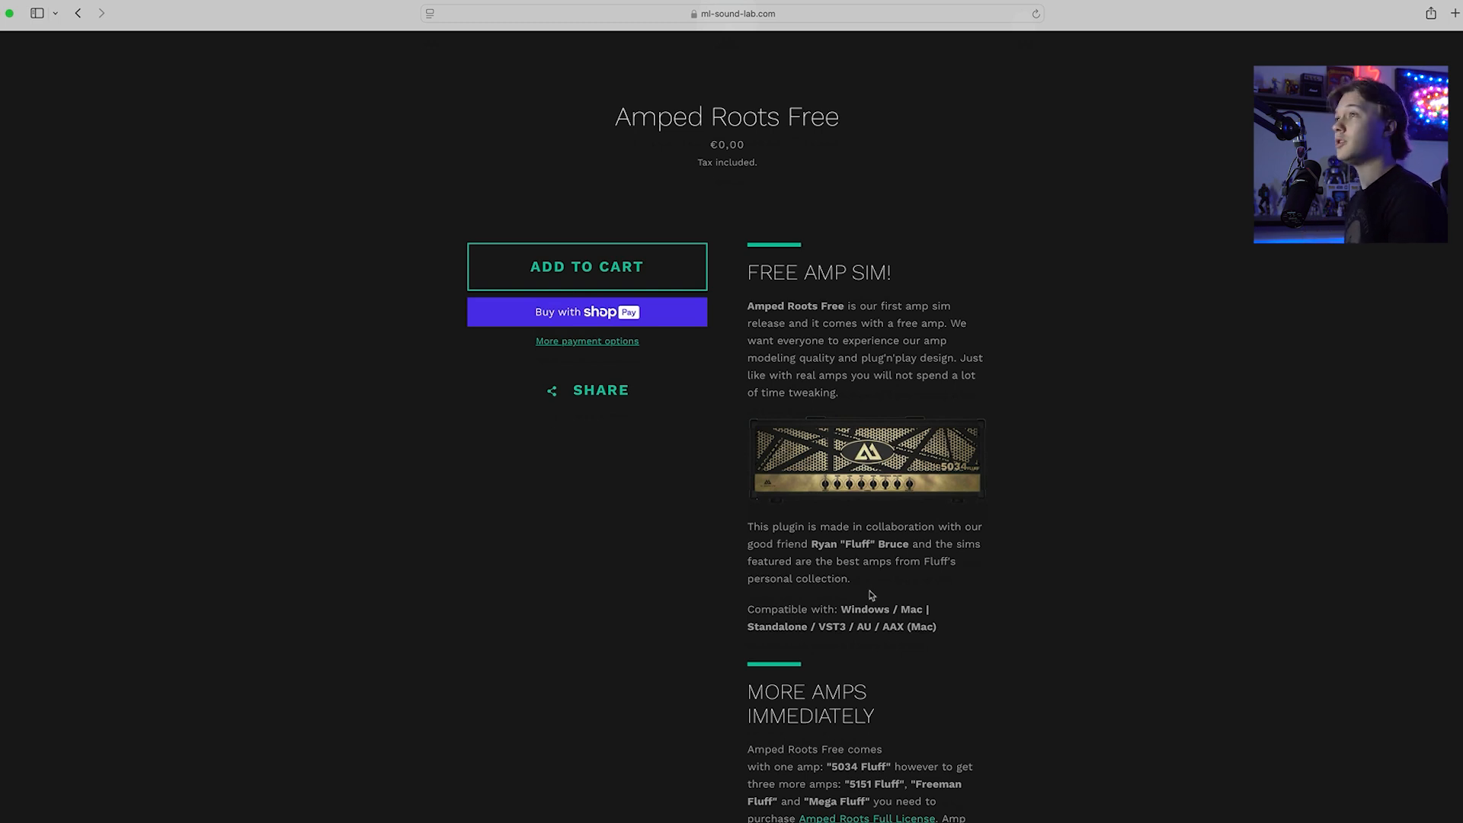
{"action": "scroll", "coordinate": [931, 656], "scroll_direction": "down", "scroll_amount": 7}
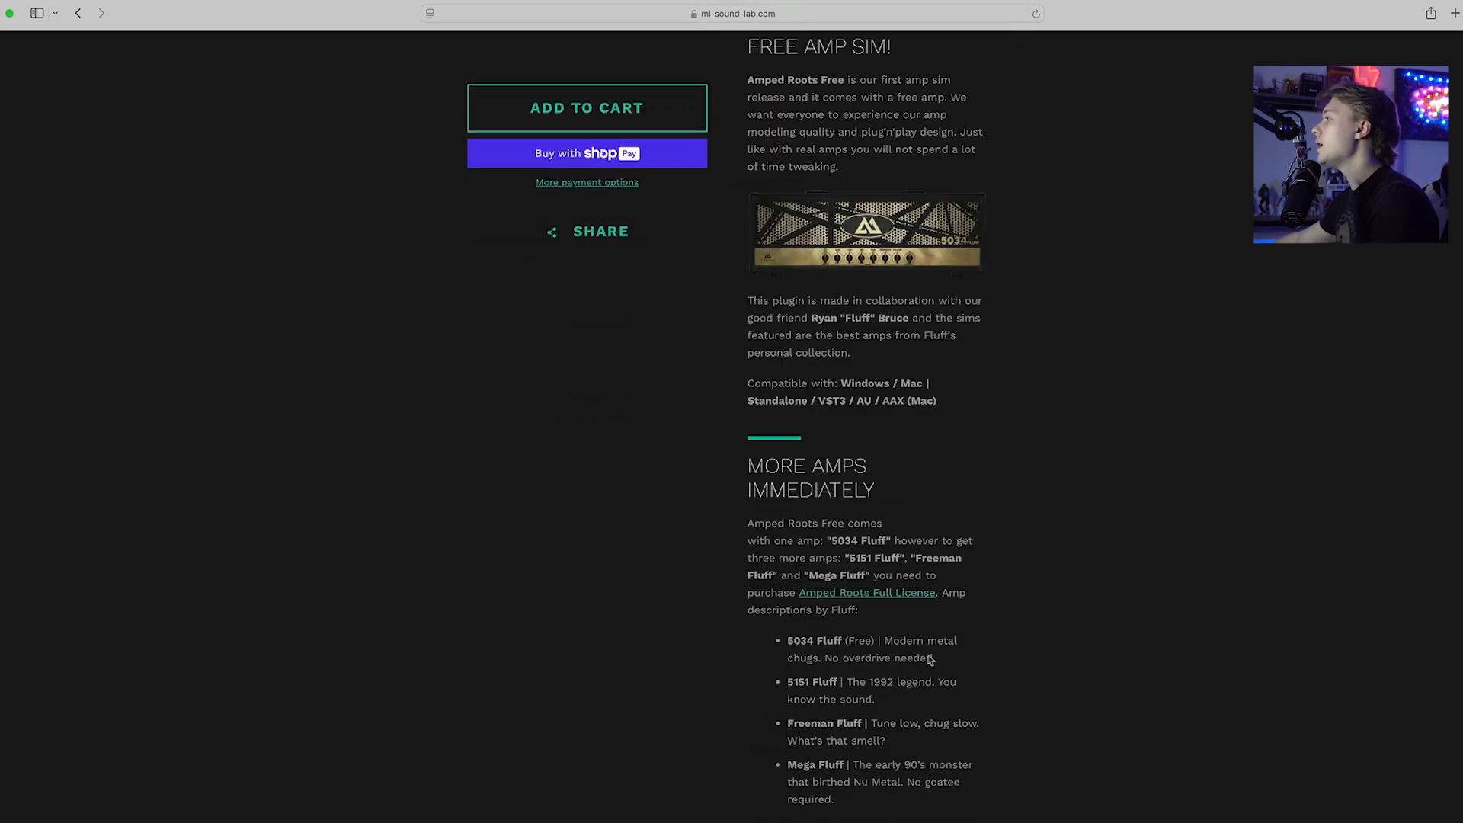
{"action": "scroll", "coordinate": [956, 677], "scroll_direction": "down", "scroll_amount": 2}
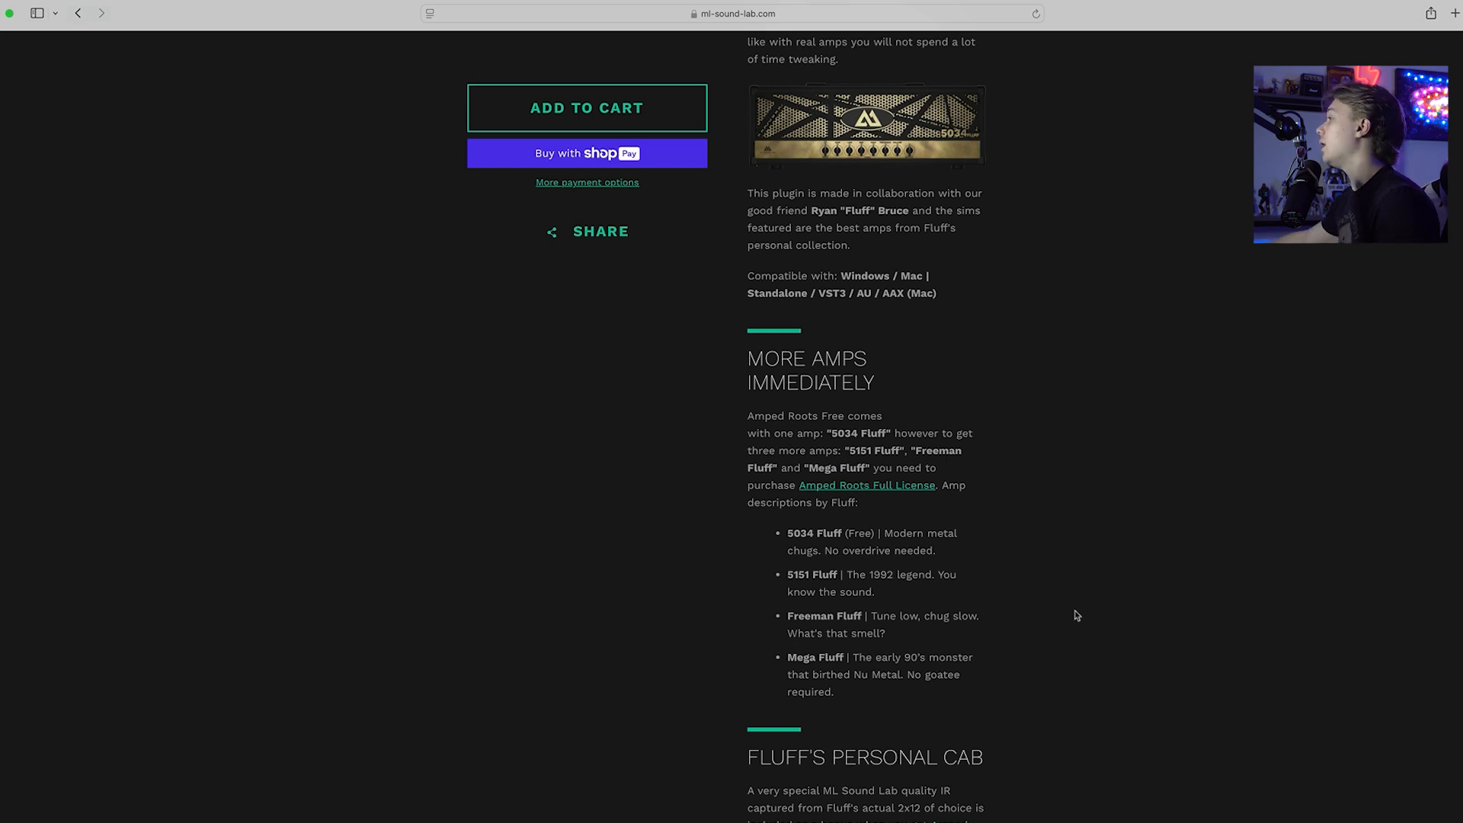
{"action": "scroll", "coordinate": [1095, 590], "scroll_direction": "up", "scroll_amount": 1}
{"action": "scroll", "coordinate": [1097, 637], "scroll_direction": "up", "scroll_amount": 5}
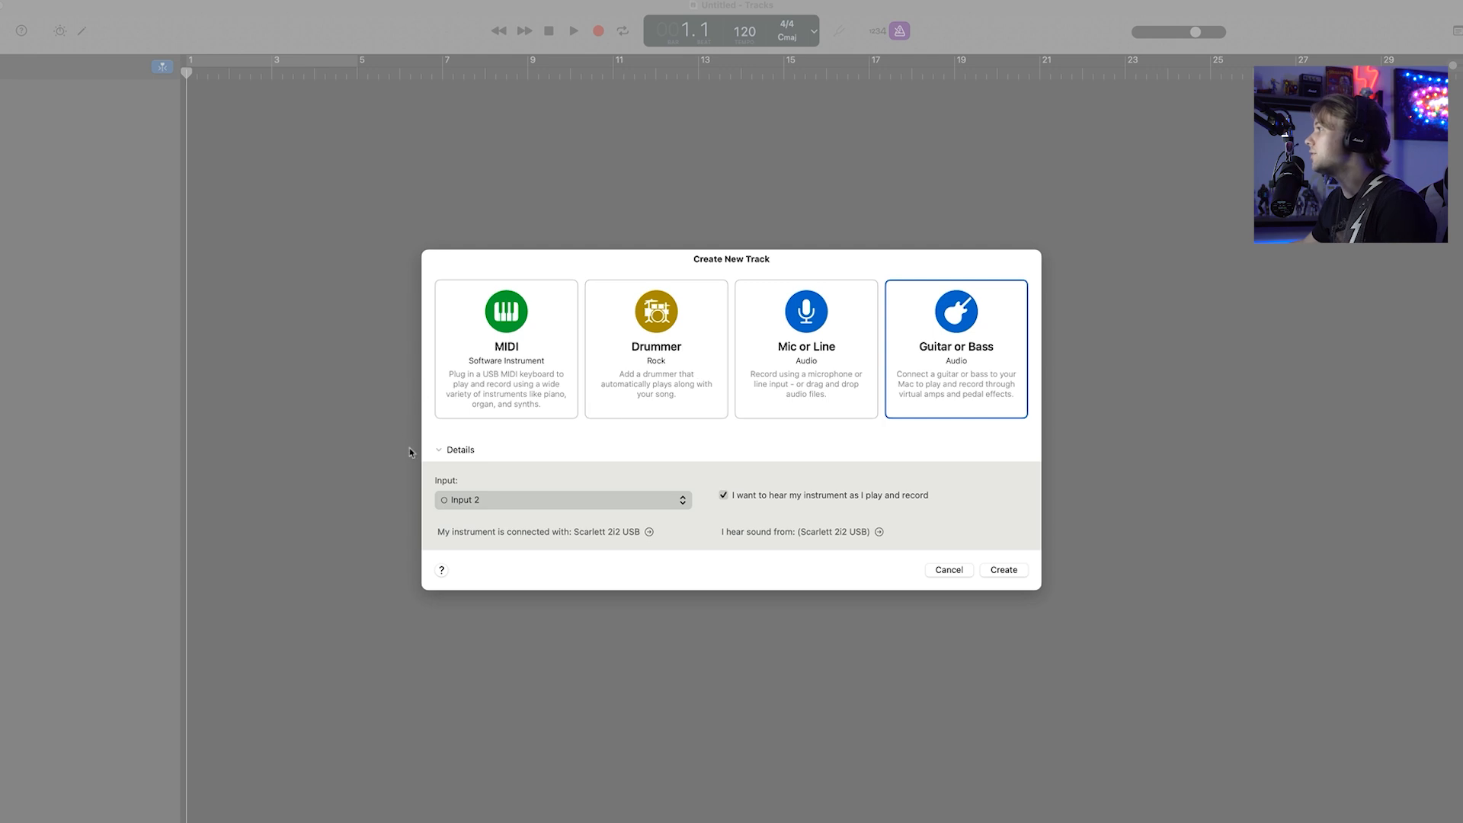
- Create a Guitar or Bass audio track on Input 2 and bypass its Pedalboard, Amp Designer, Channel EQ and Compressor plug-ins
{"action": "double_click", "coordinate": [965, 349]}
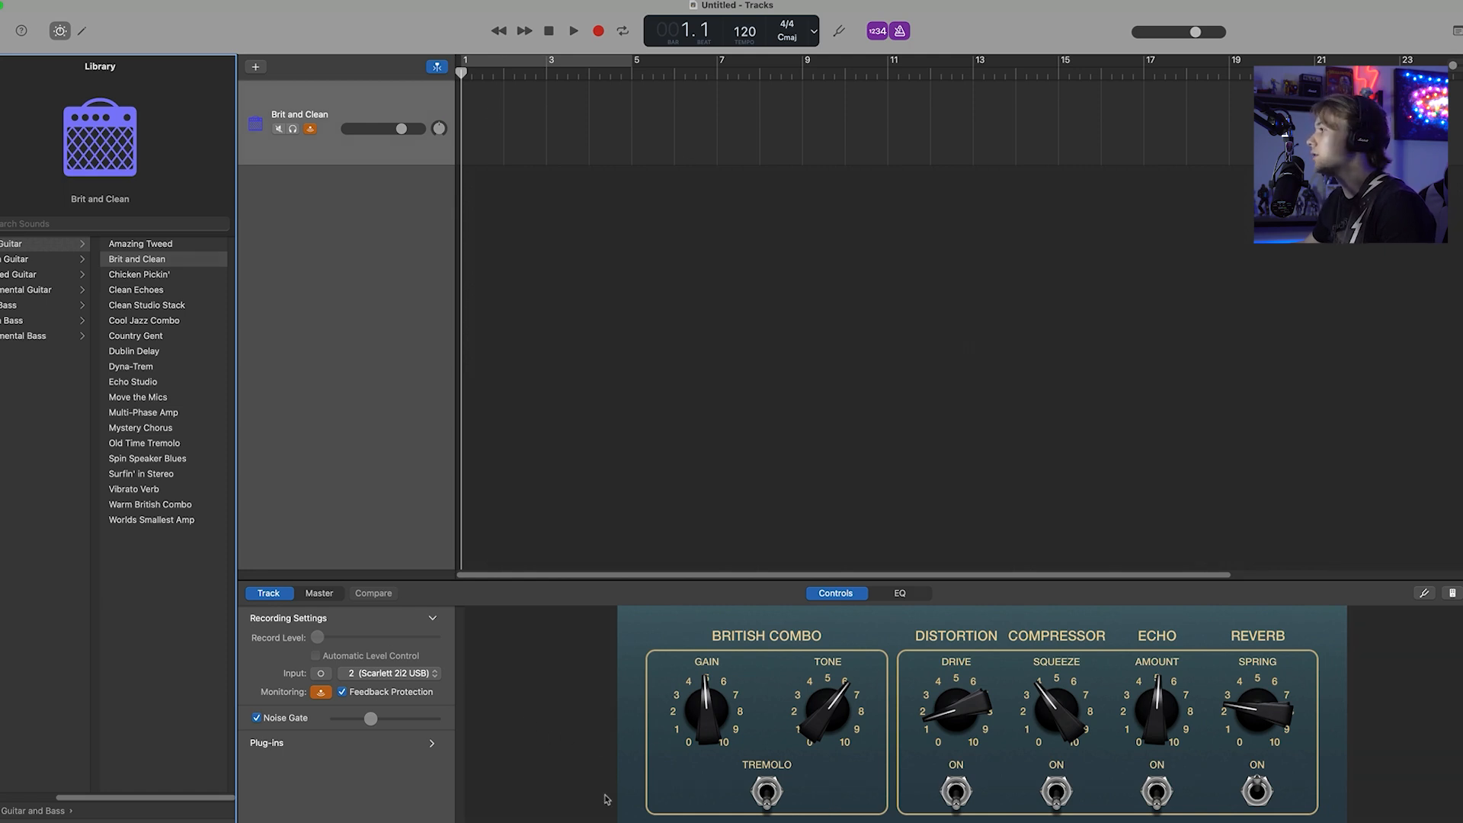
{"action": "left_click", "coordinate": [432, 742]}
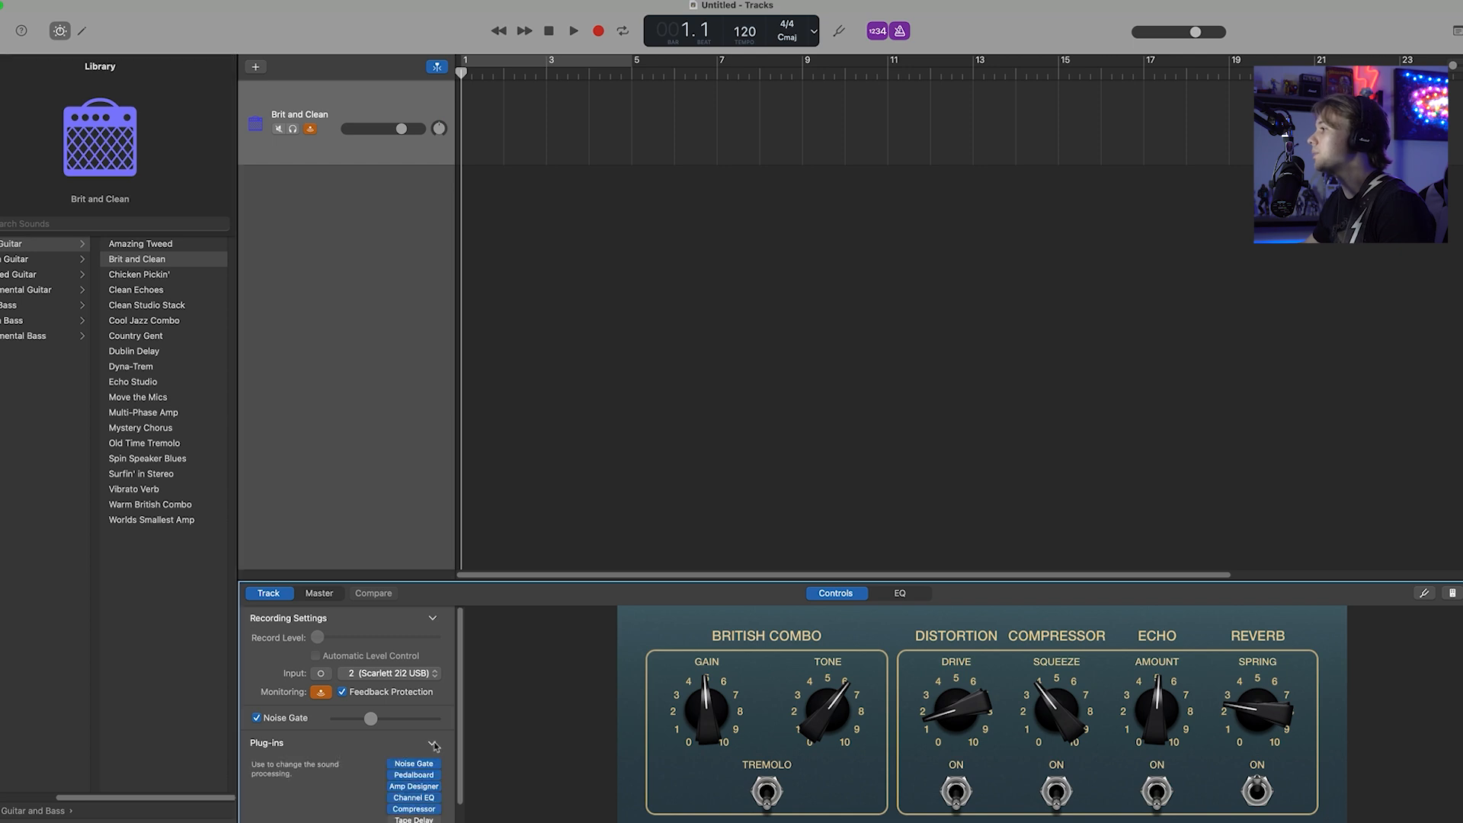
{"action": "scroll", "coordinate": [448, 762], "scroll_direction": "down", "scroll_amount": 1}
{"action": "scroll", "coordinate": [449, 768], "scroll_direction": "down", "scroll_amount": 1}
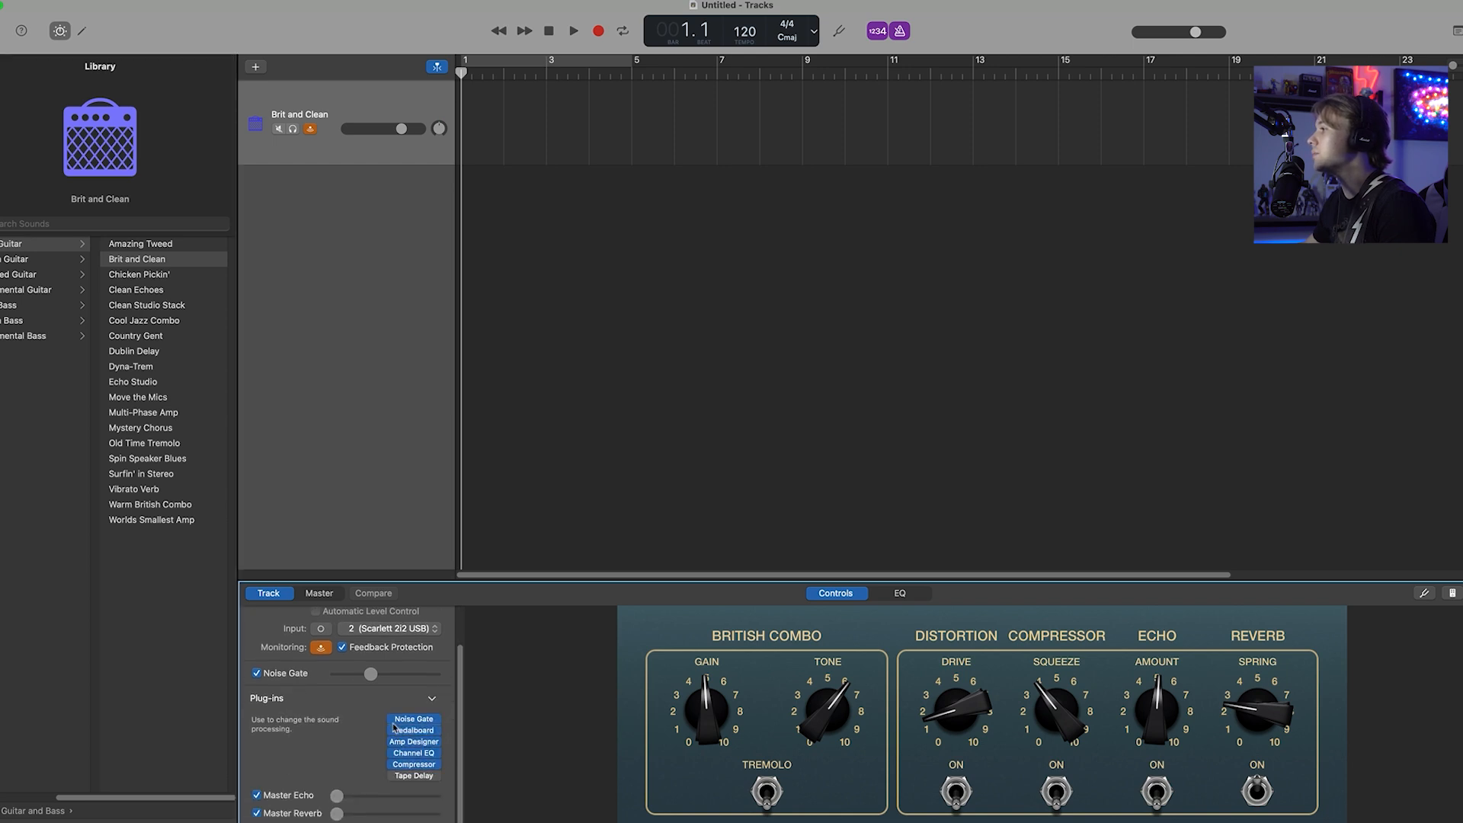
{"action": "mouse_move", "coordinate": [393, 737]}
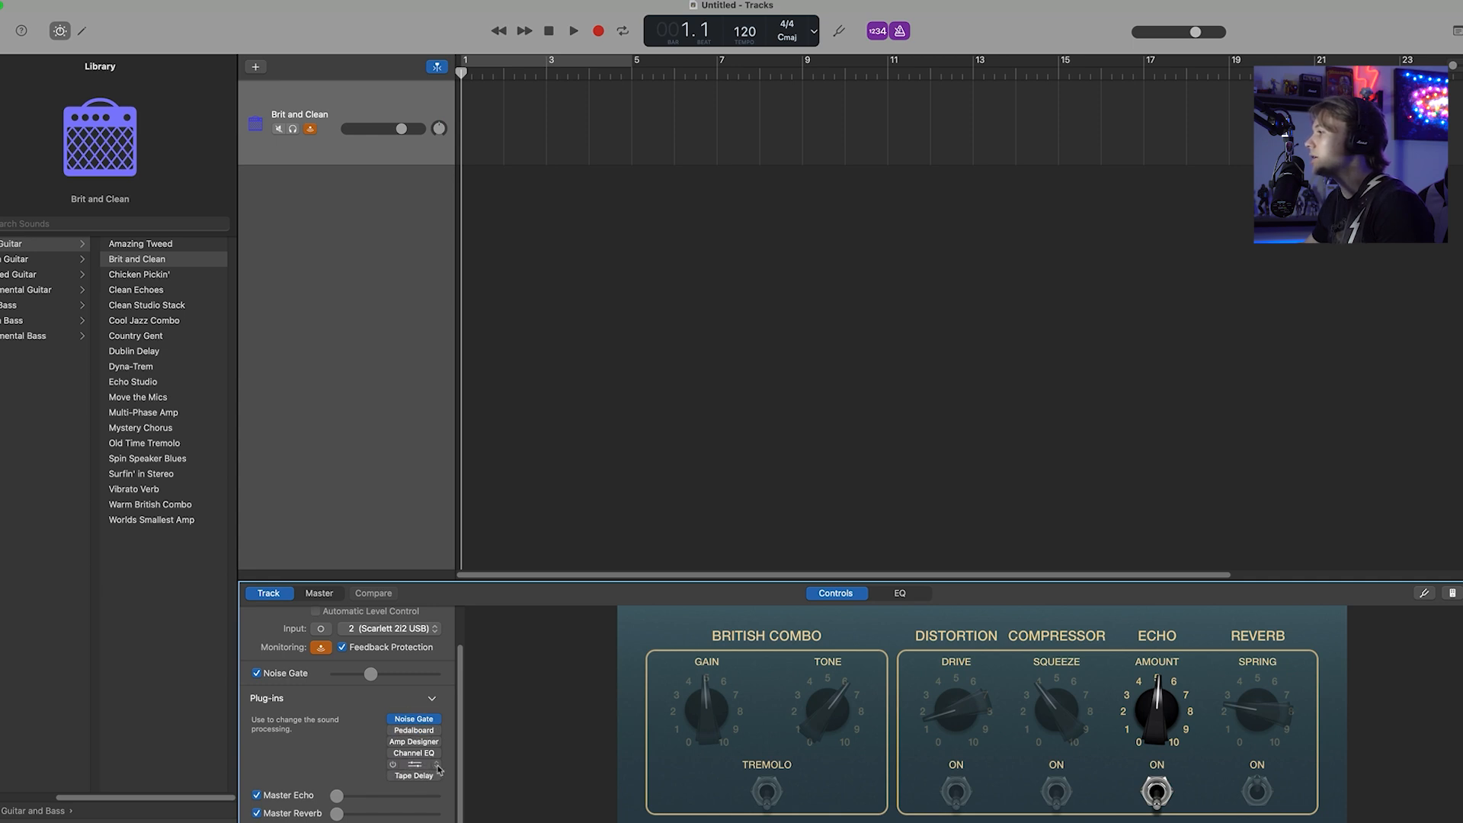
- Replace the track's Compressor plug-in with ML Sound Lab's Amped - Roots and open its amp window clear of the track
{"action": "left_click", "coordinate": [439, 768]}
{"action": "mouse_move", "coordinate": [440, 769]}
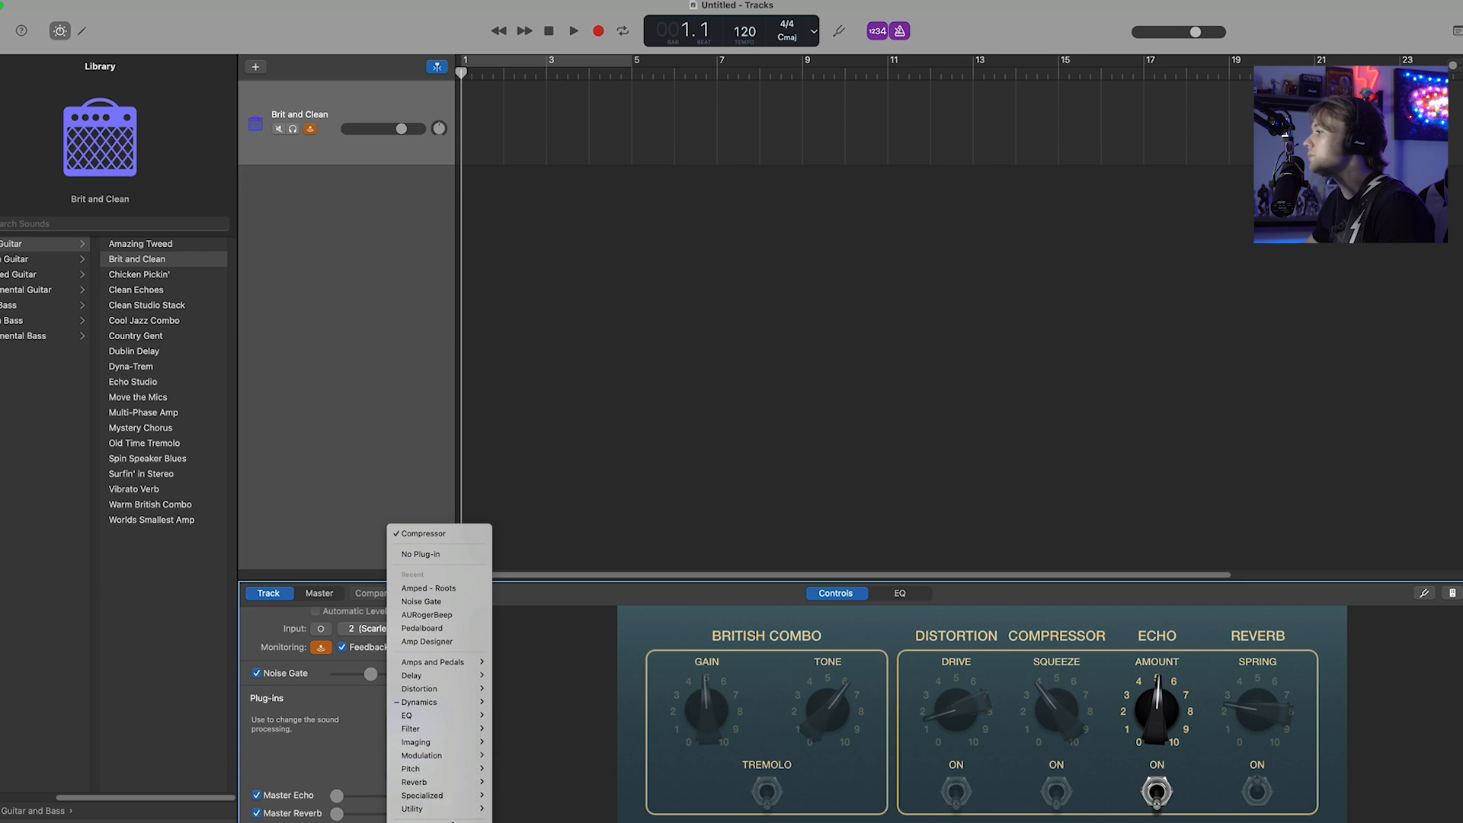
{"action": "mouse_move", "coordinate": [440, 822]}
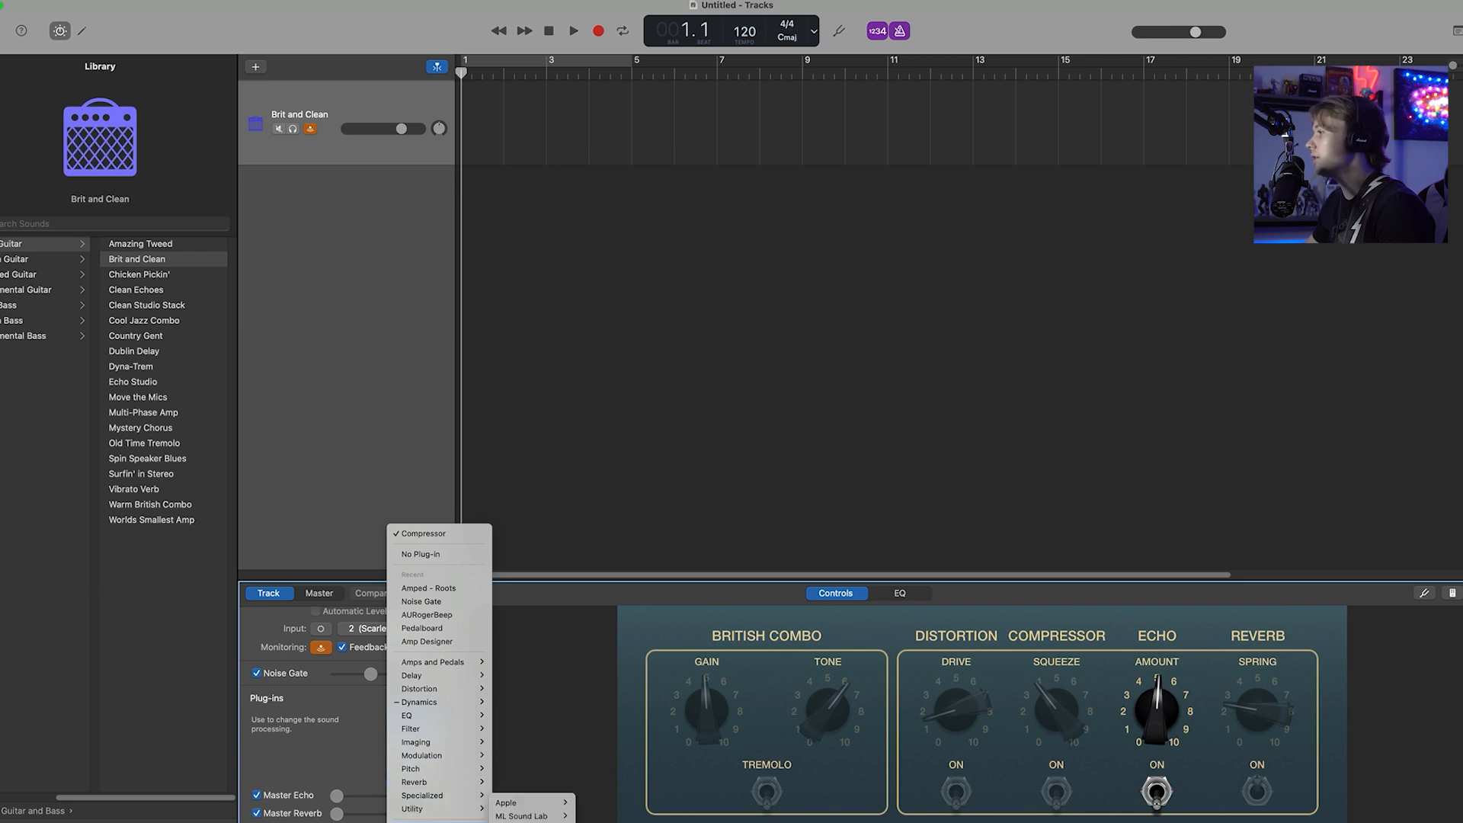
{"action": "mouse_move", "coordinate": [546, 817]}
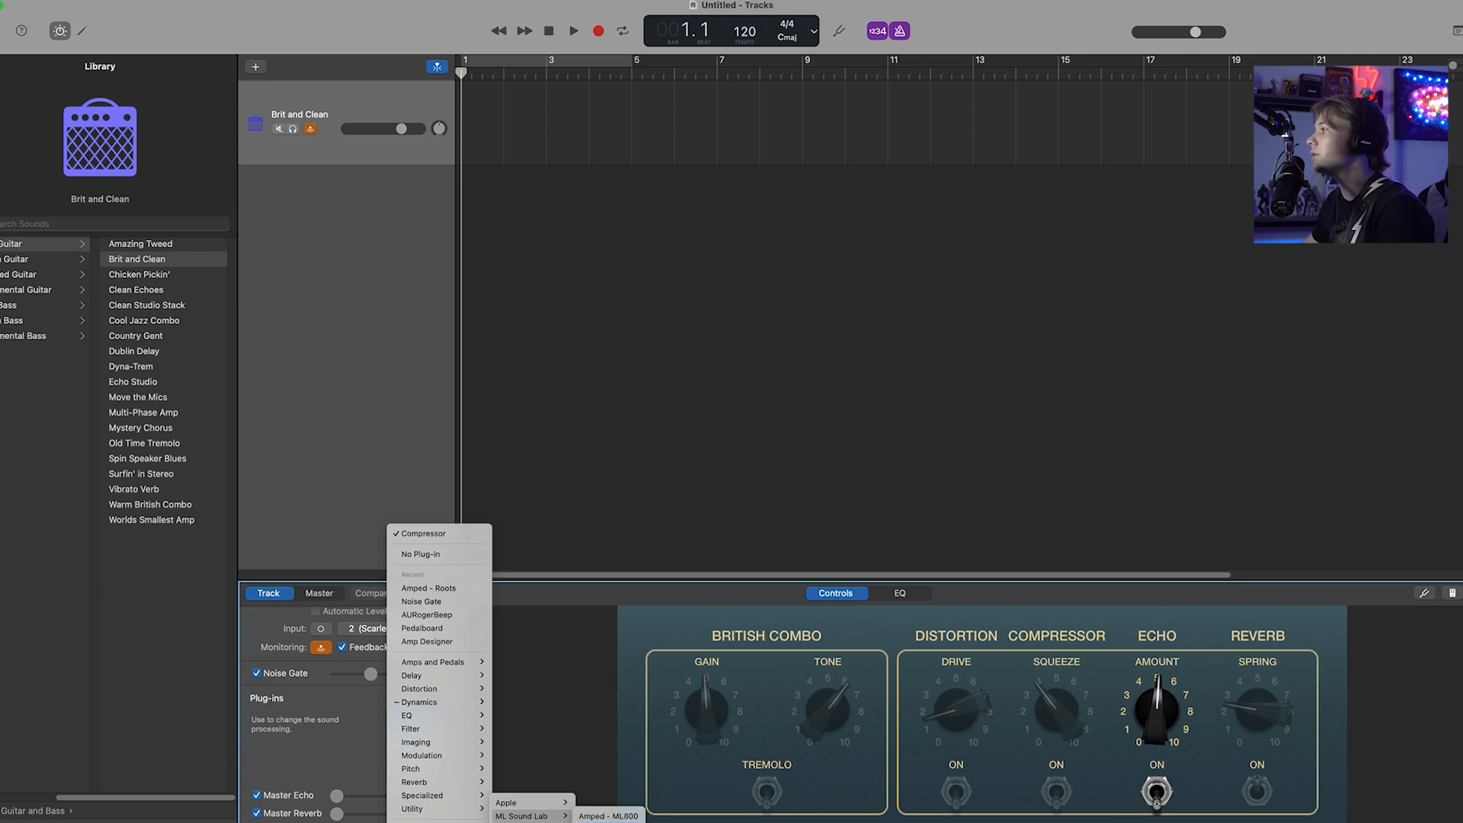
{"action": "left_click", "coordinate": [607, 822]}
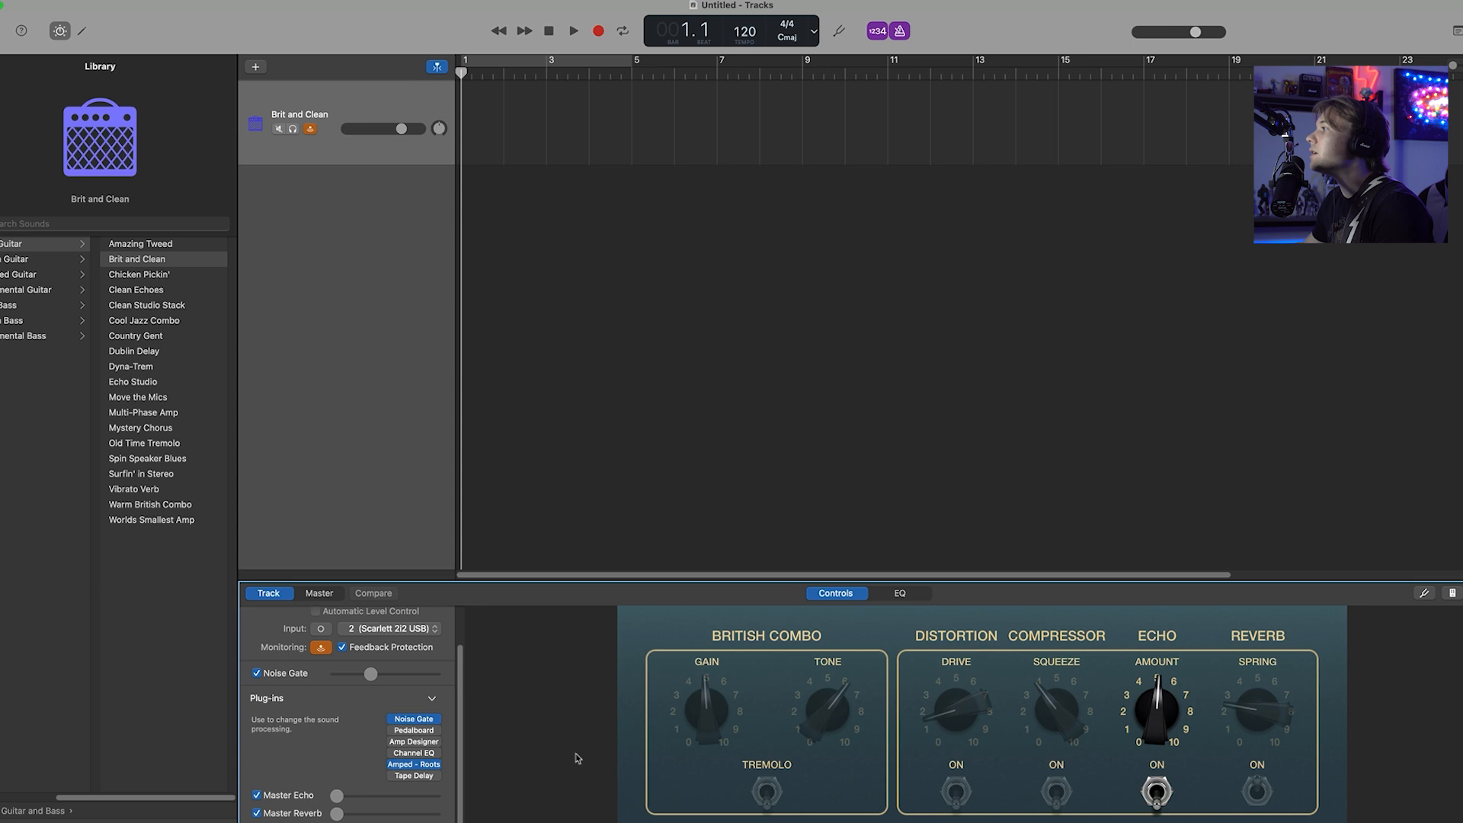
{"action": "left_click", "coordinate": [416, 765]}
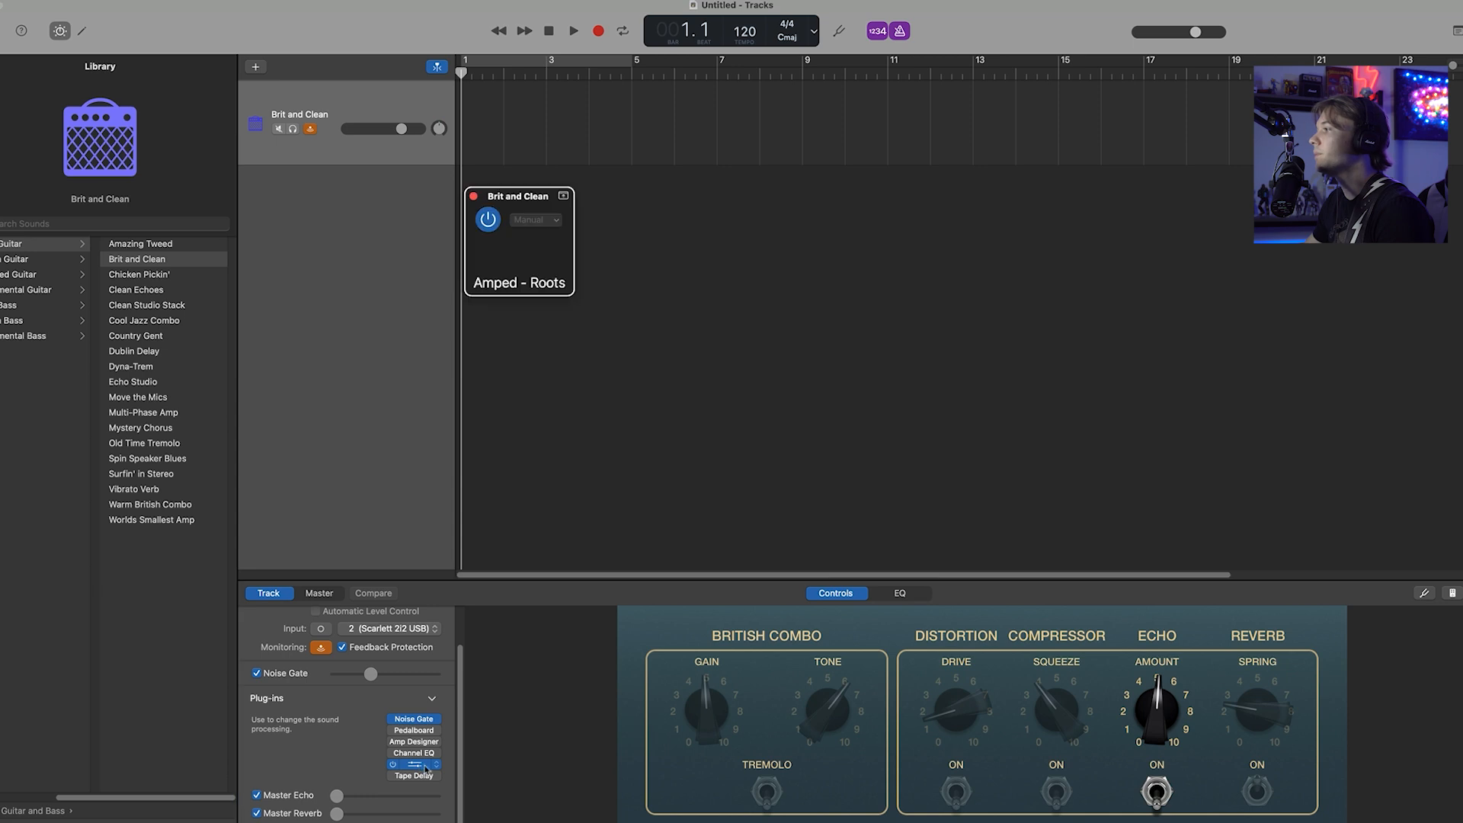
{"action": "left_click_drag", "start_coordinate": [689, 197], "coordinate": [785, 230]}
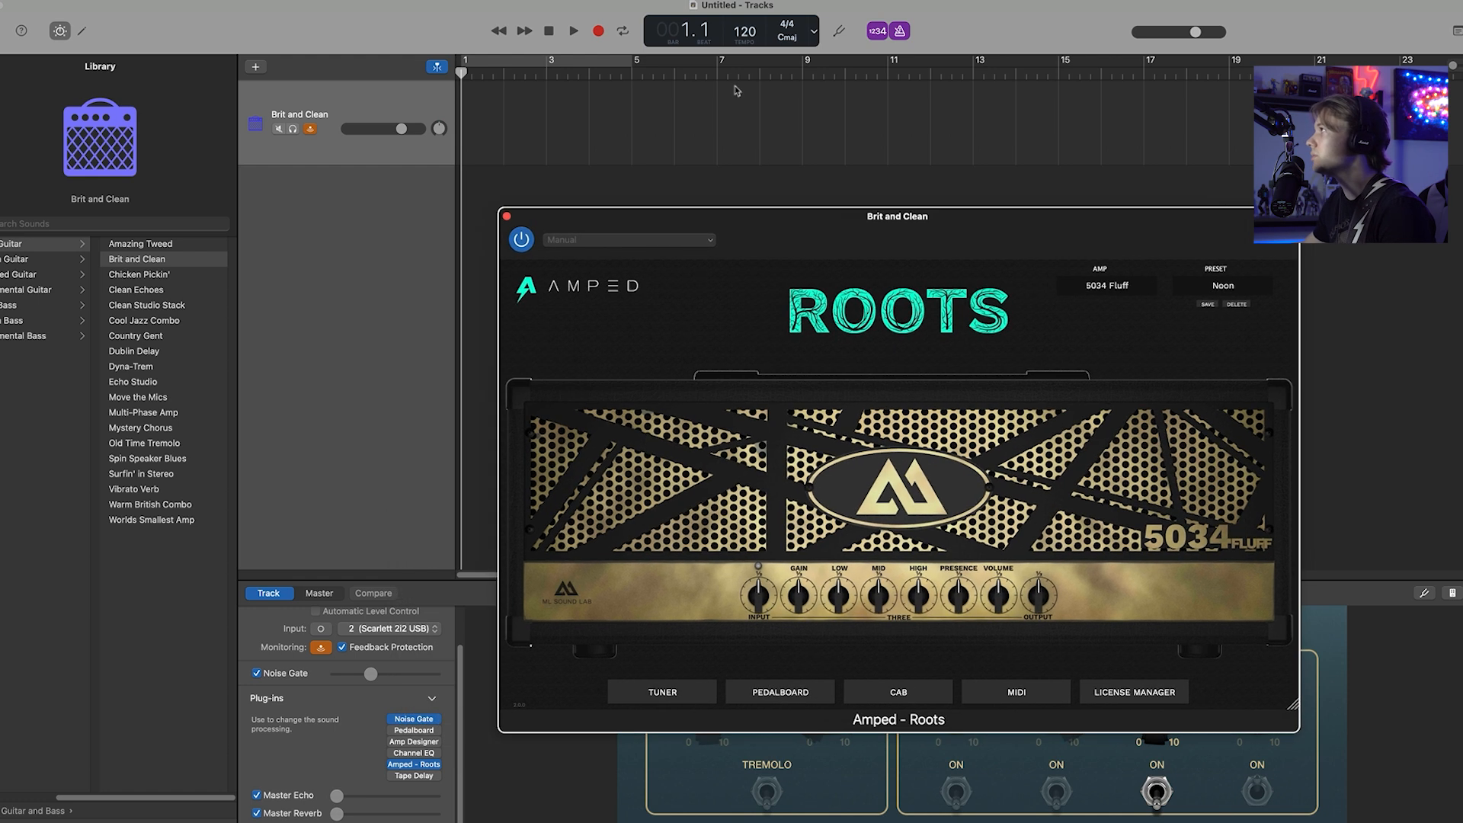
- Record a test guitar take of about six and a half bars from bar 1 on the Brit and Clean track
{"action": "left_click", "coordinate": [598, 32]}
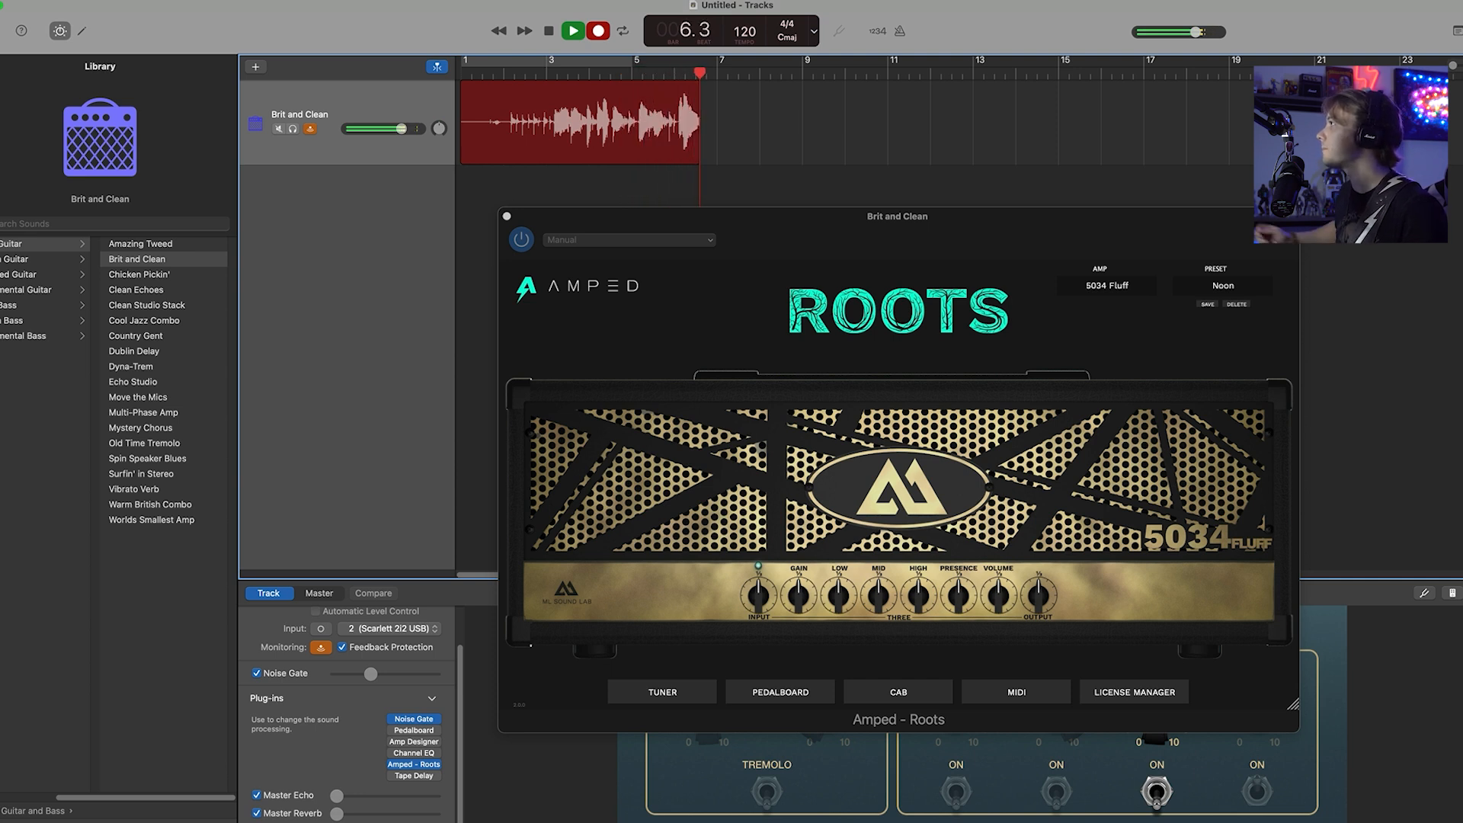
{"action": "left_click", "coordinate": [598, 30]}
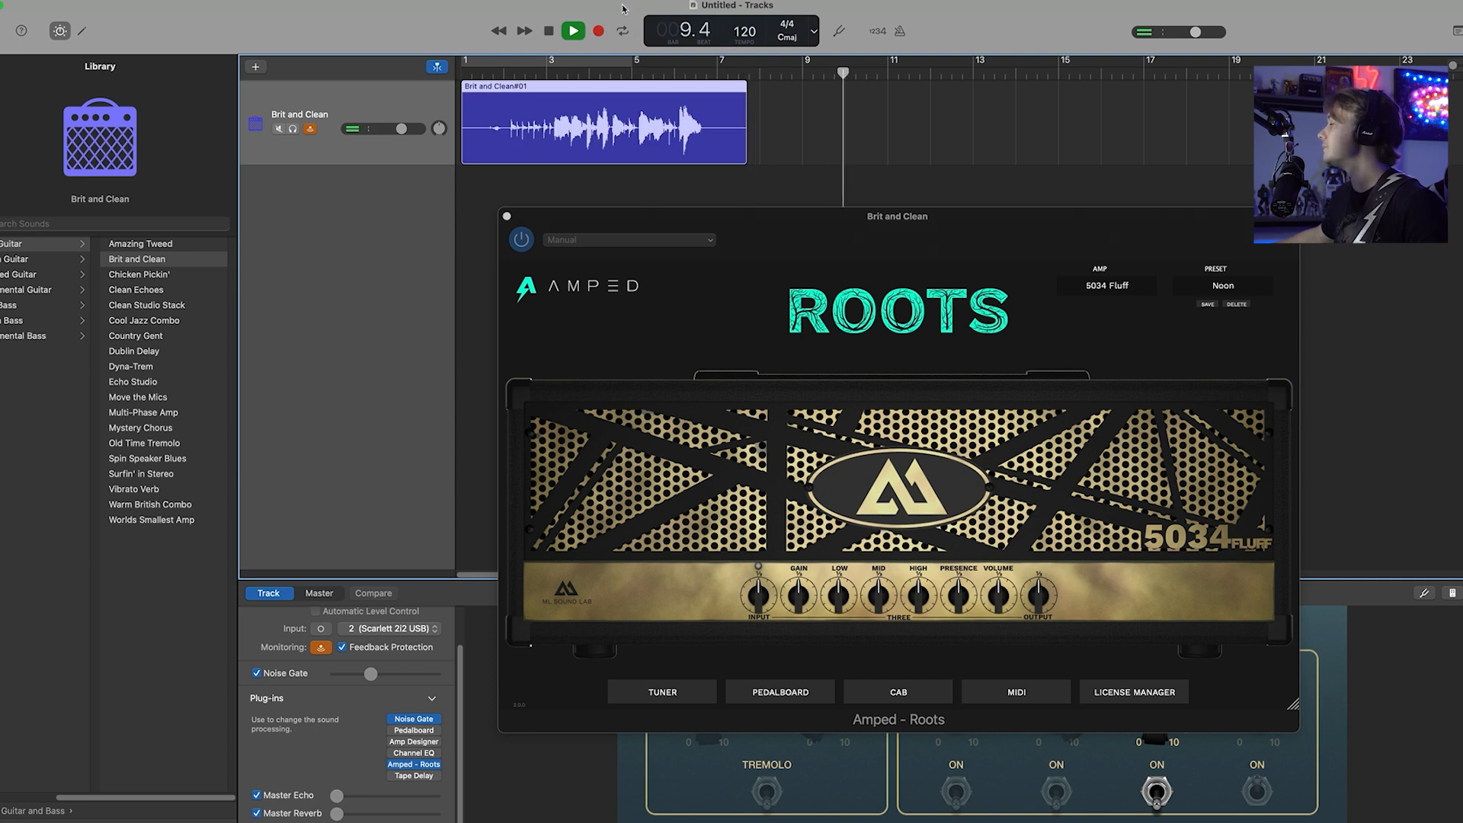
{"action": "key", "text": "space"}
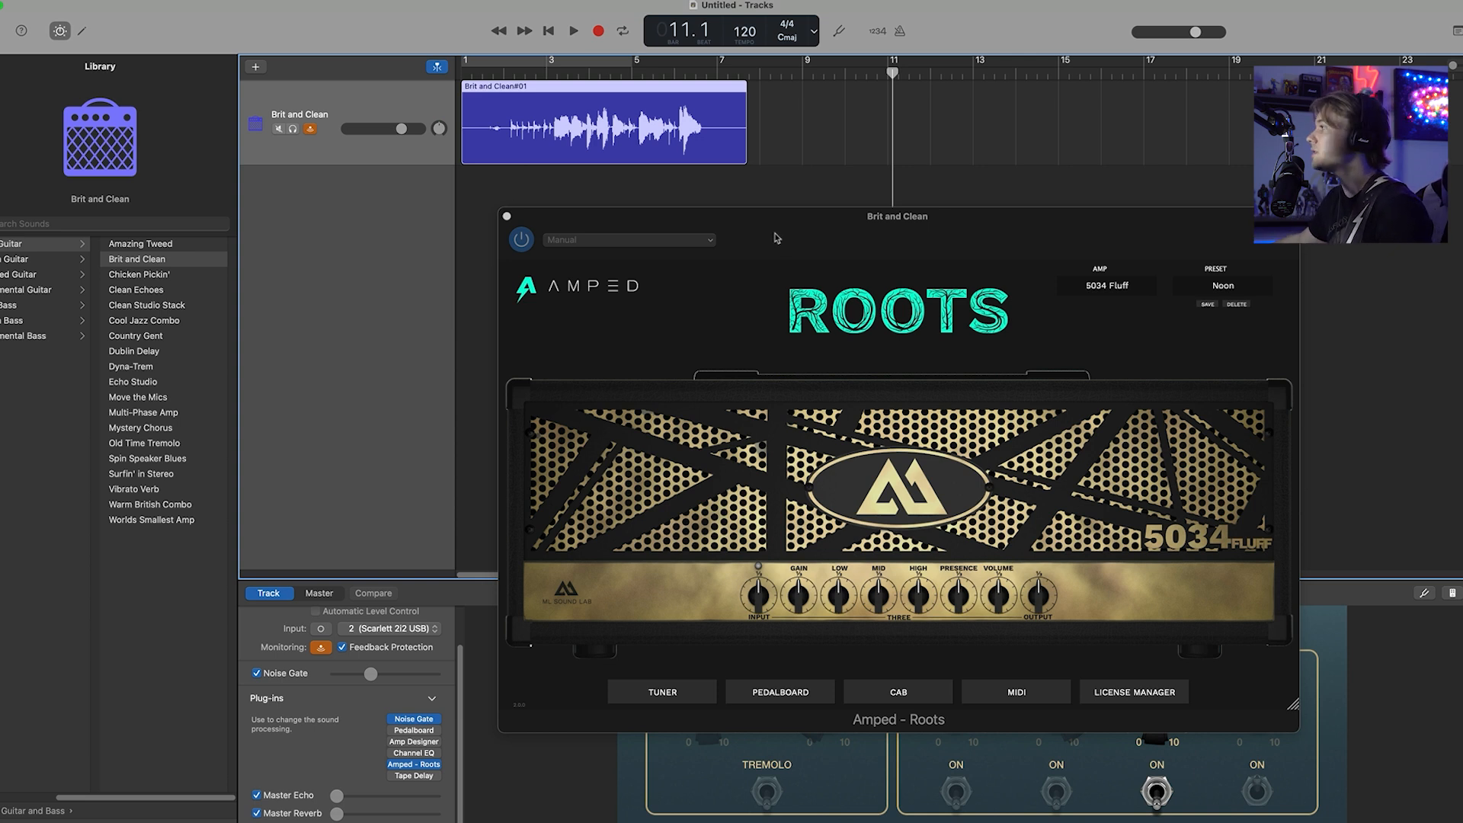
- Dial in the 5034 Fluff amp by raising Input, Gain, Low, Mid, High and Presence and setting Volume and Output slightly below noon
{"action": "left_click_drag", "start_coordinate": [789, 243], "coordinate": [714, 210]}
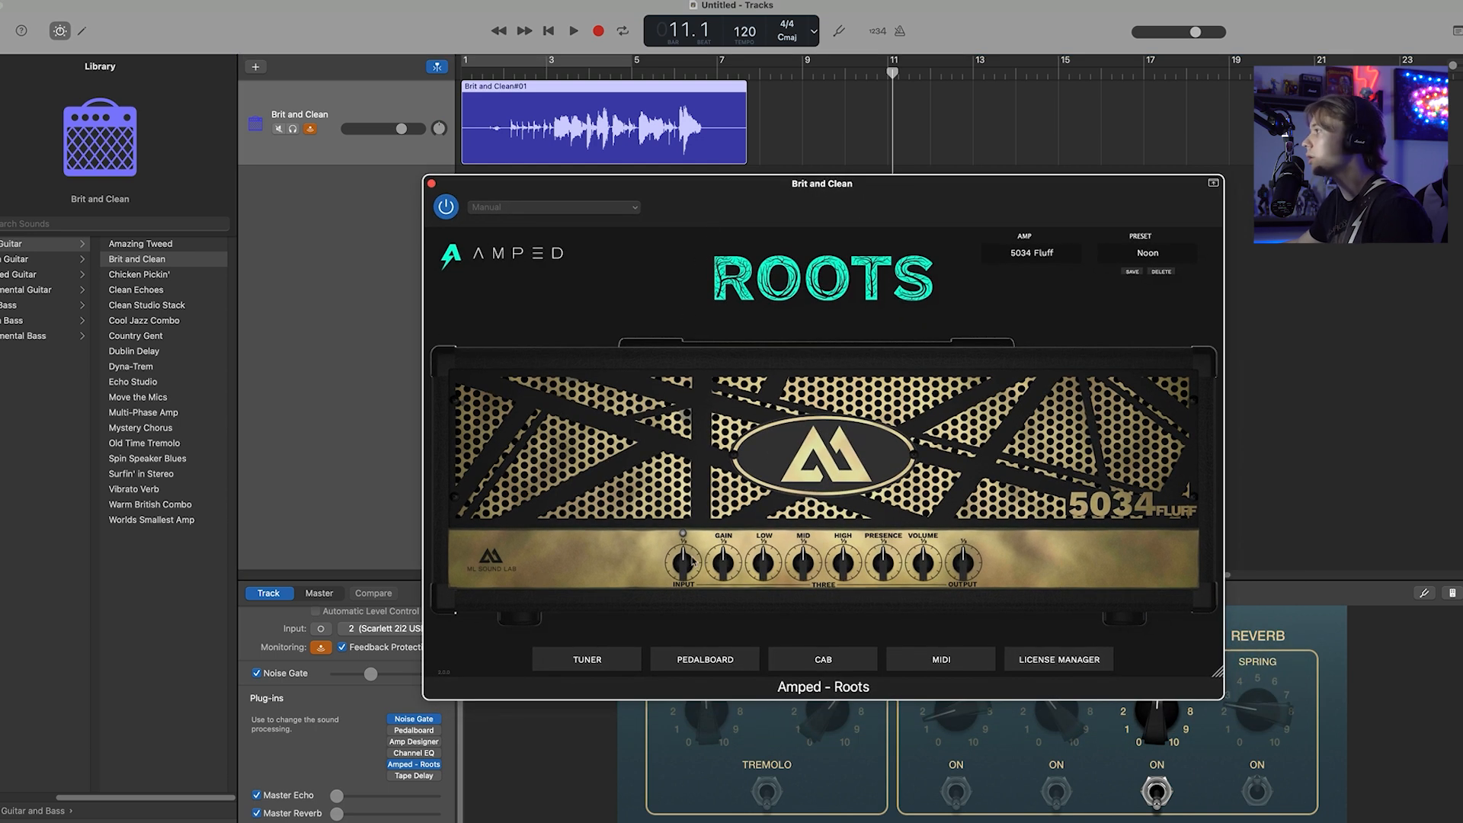
{"action": "left_click_drag", "start_coordinate": [687, 580], "coordinate": [684, 567]}
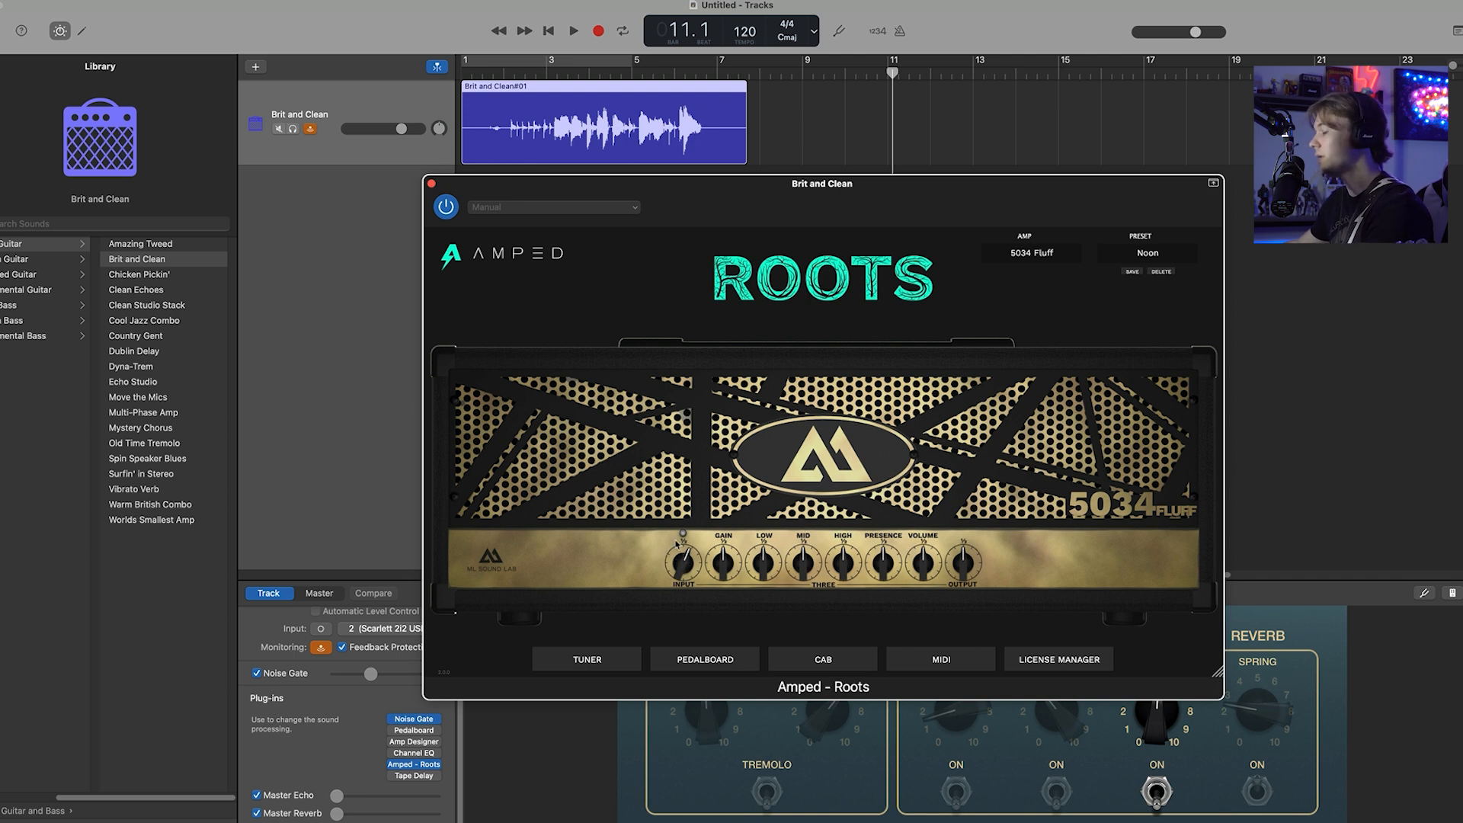
{"action": "left_click_drag", "start_coordinate": [723, 566], "coordinate": [794, 656]}
{"action": "left_click_drag", "start_coordinate": [737, 571], "coordinate": [743, 591]}
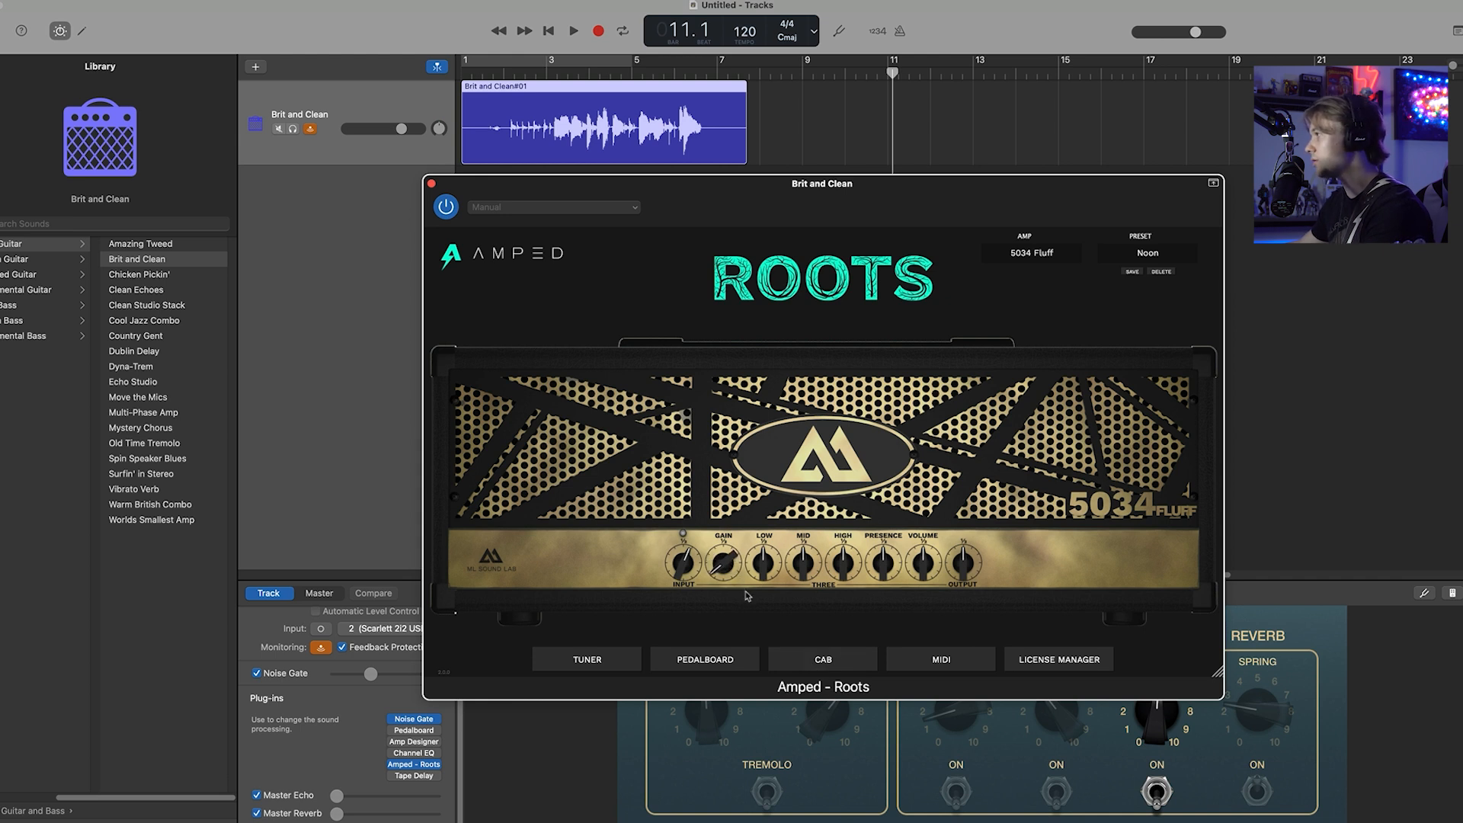
{"action": "left_click_drag", "start_coordinate": [763, 570], "coordinate": [761, 567]}
{"action": "left_click_drag", "start_coordinate": [802, 573], "coordinate": [813, 580]}
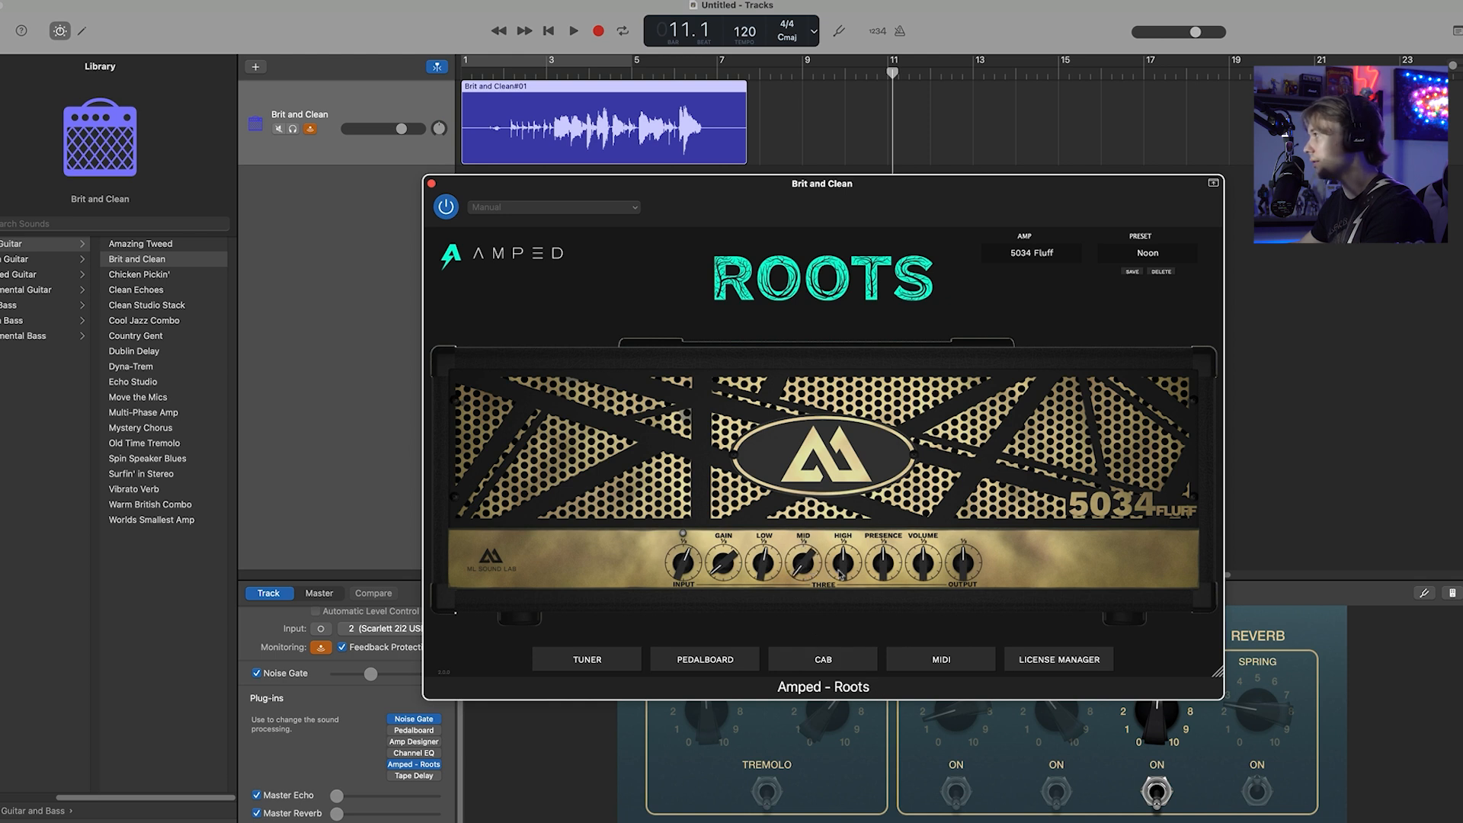
{"action": "left_click_drag", "start_coordinate": [844, 573], "coordinate": [884, 552]}
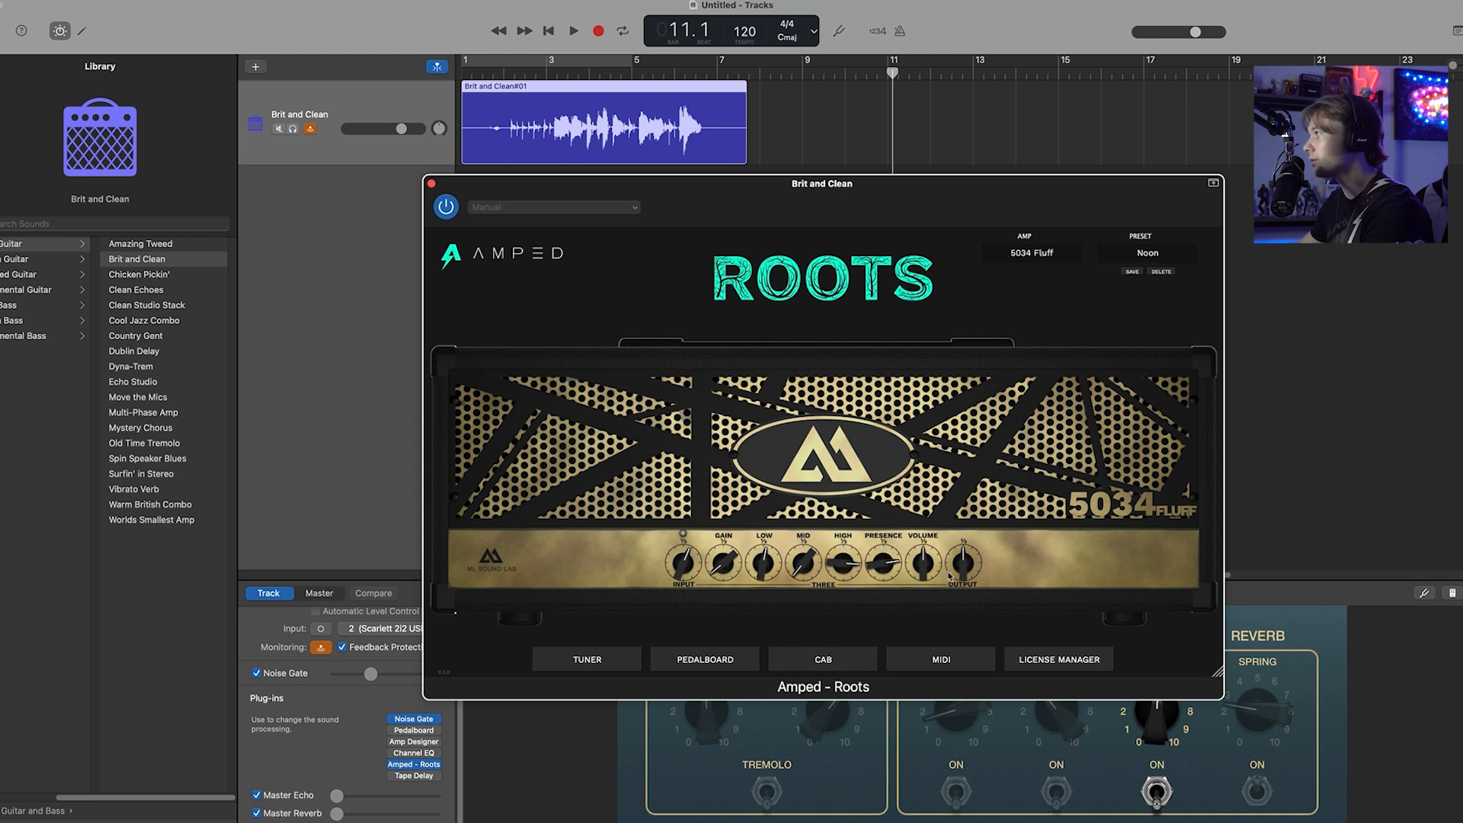
{"action": "left_click_drag", "start_coordinate": [931, 571], "coordinate": [933, 585]}
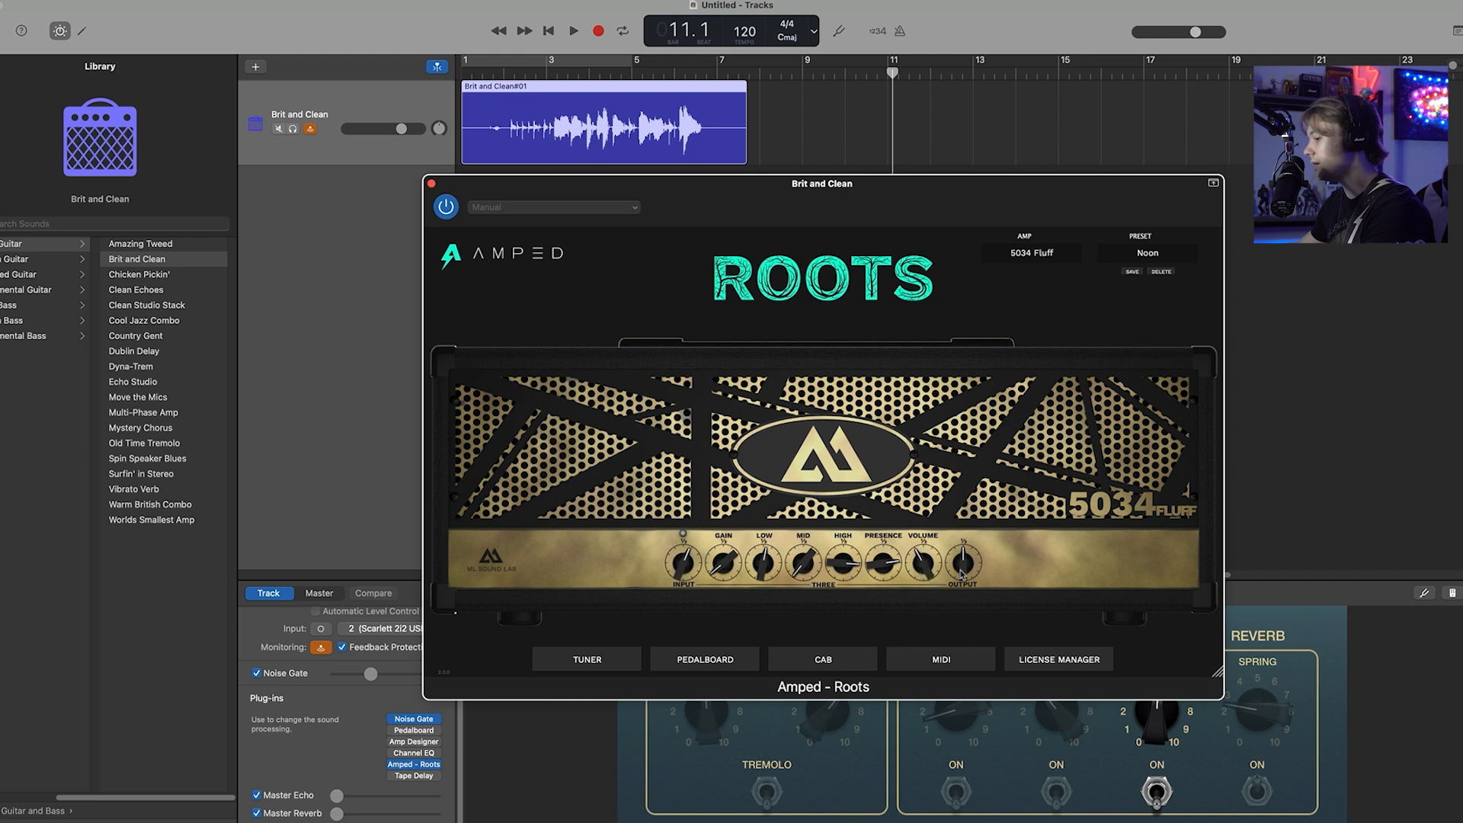
{"action": "left_click_drag", "start_coordinate": [971, 564], "coordinate": [970, 573]}
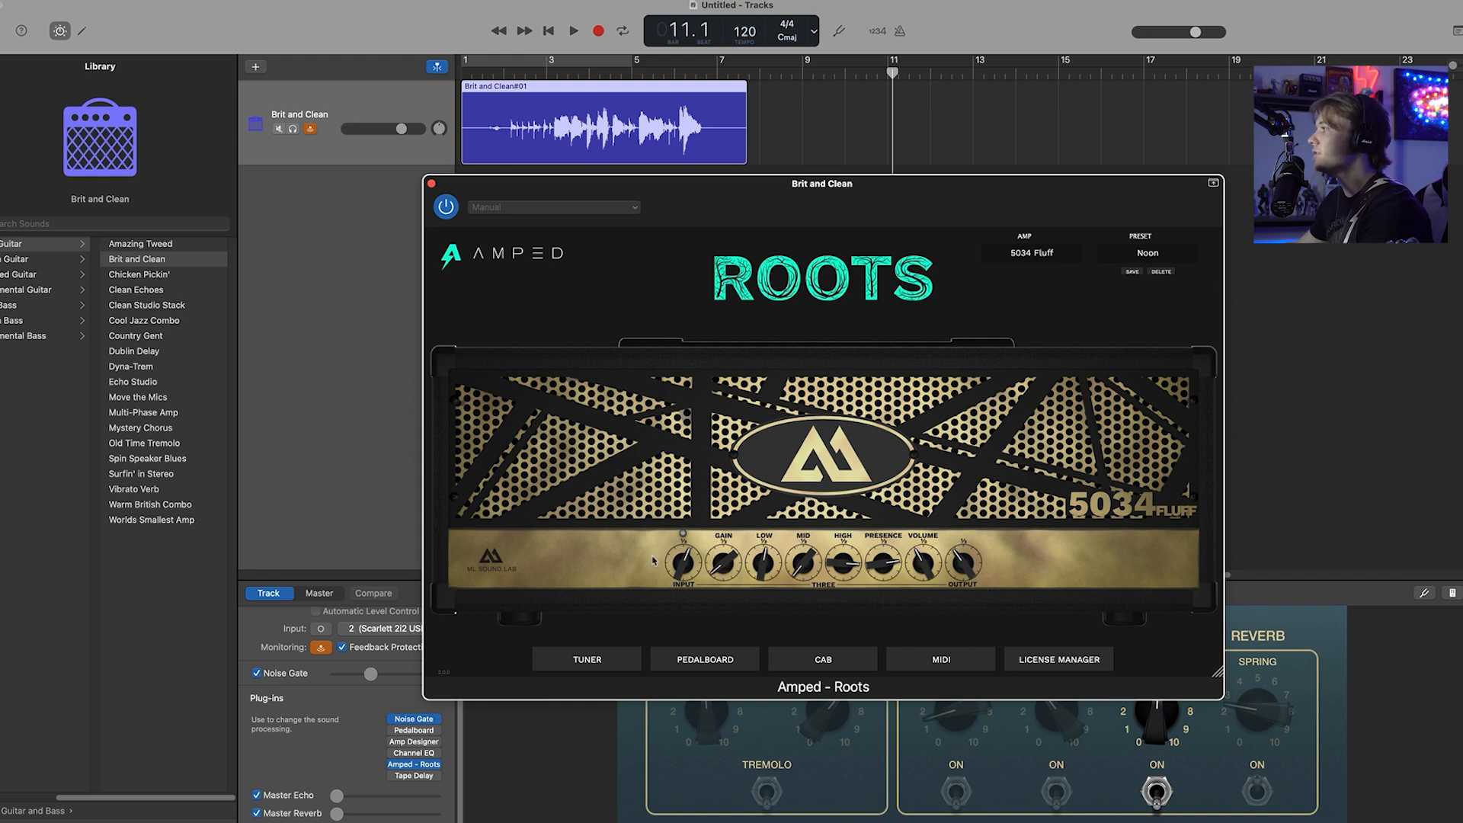
- Enable the Noise Gate, Compressor and Drive pedals, lower the gate's Threshold slightly, and raise the Drive pedal's Drive and Level
{"action": "left_click", "coordinate": [738, 661]}
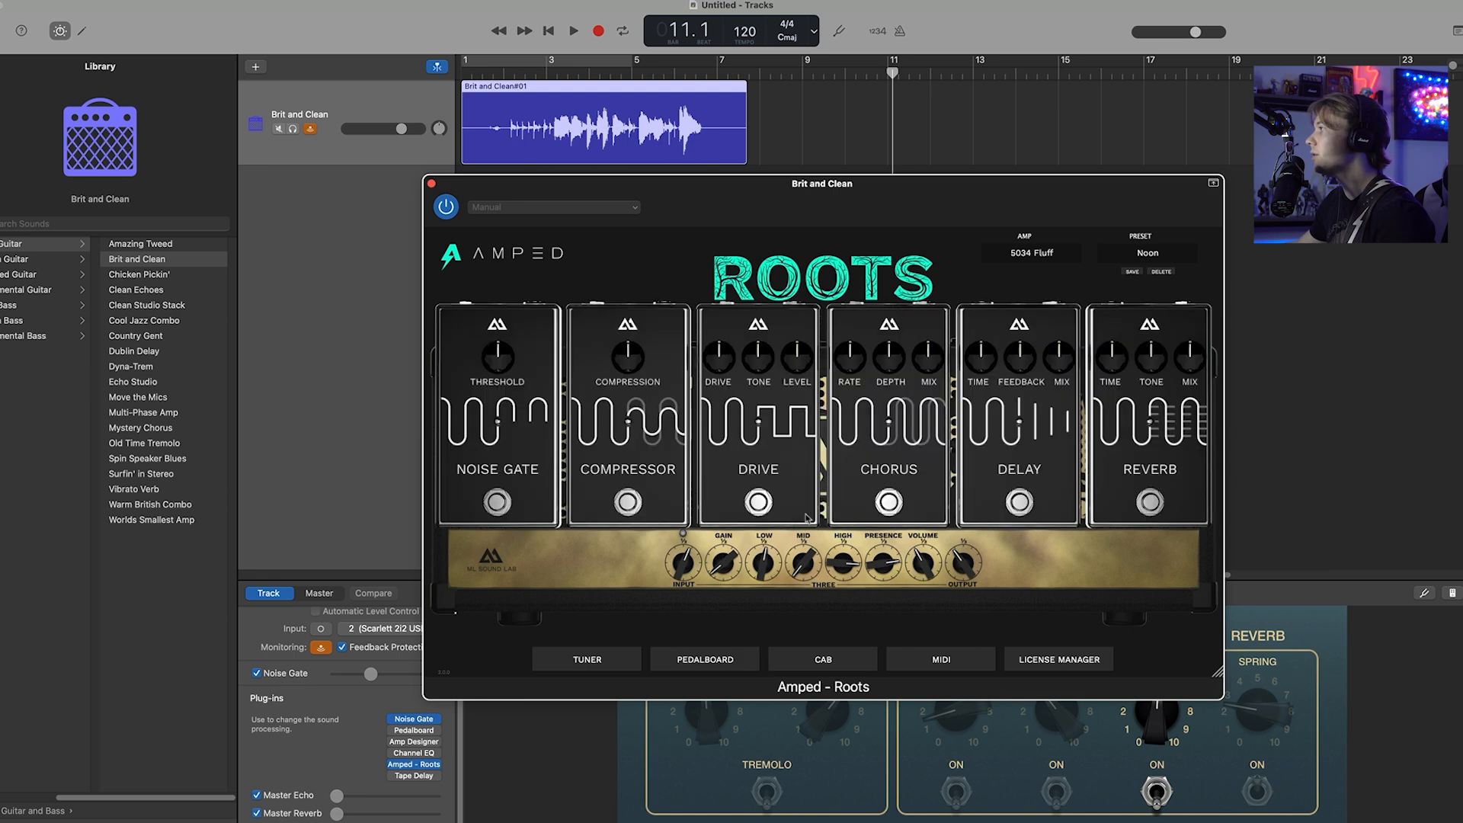
{"action": "left_click", "coordinate": [497, 502]}
{"action": "left_click", "coordinate": [630, 503]}
{"action": "left_click", "coordinate": [761, 504]}
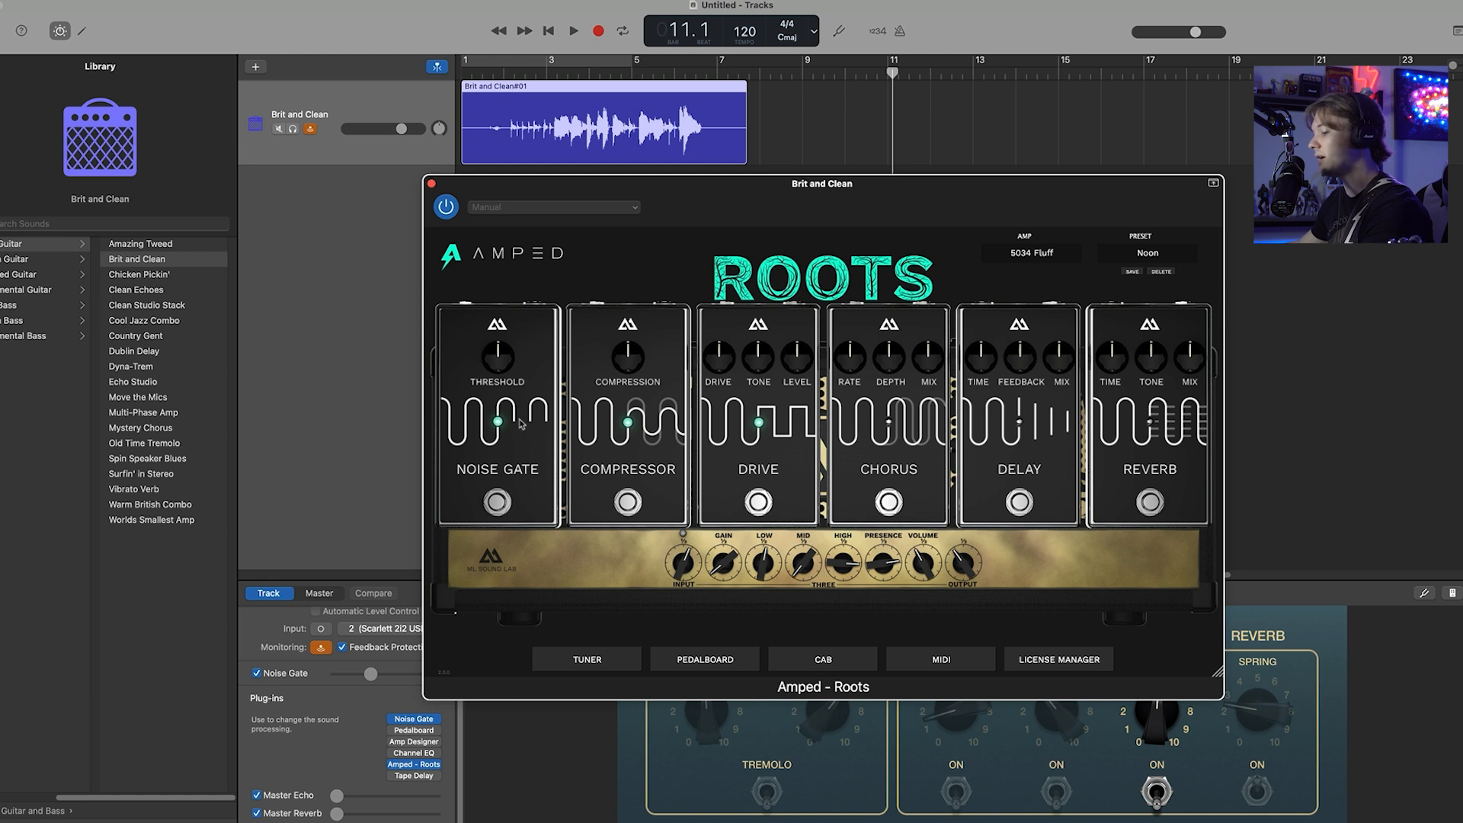
{"action": "left_click_drag", "start_coordinate": [505, 355], "coordinate": [502, 369]}
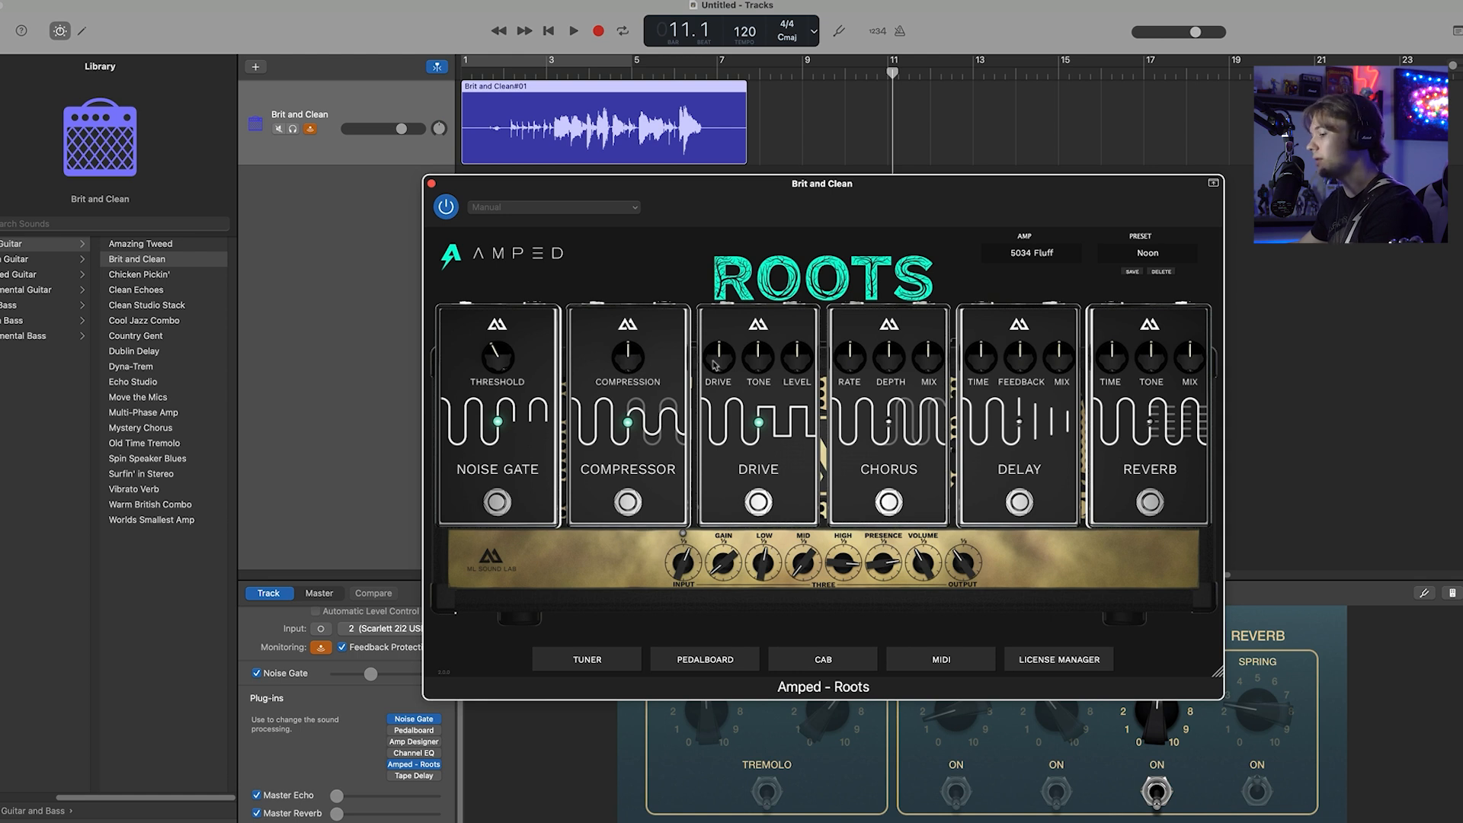
{"action": "left_click_drag", "start_coordinate": [715, 364], "coordinate": [792, 337]}
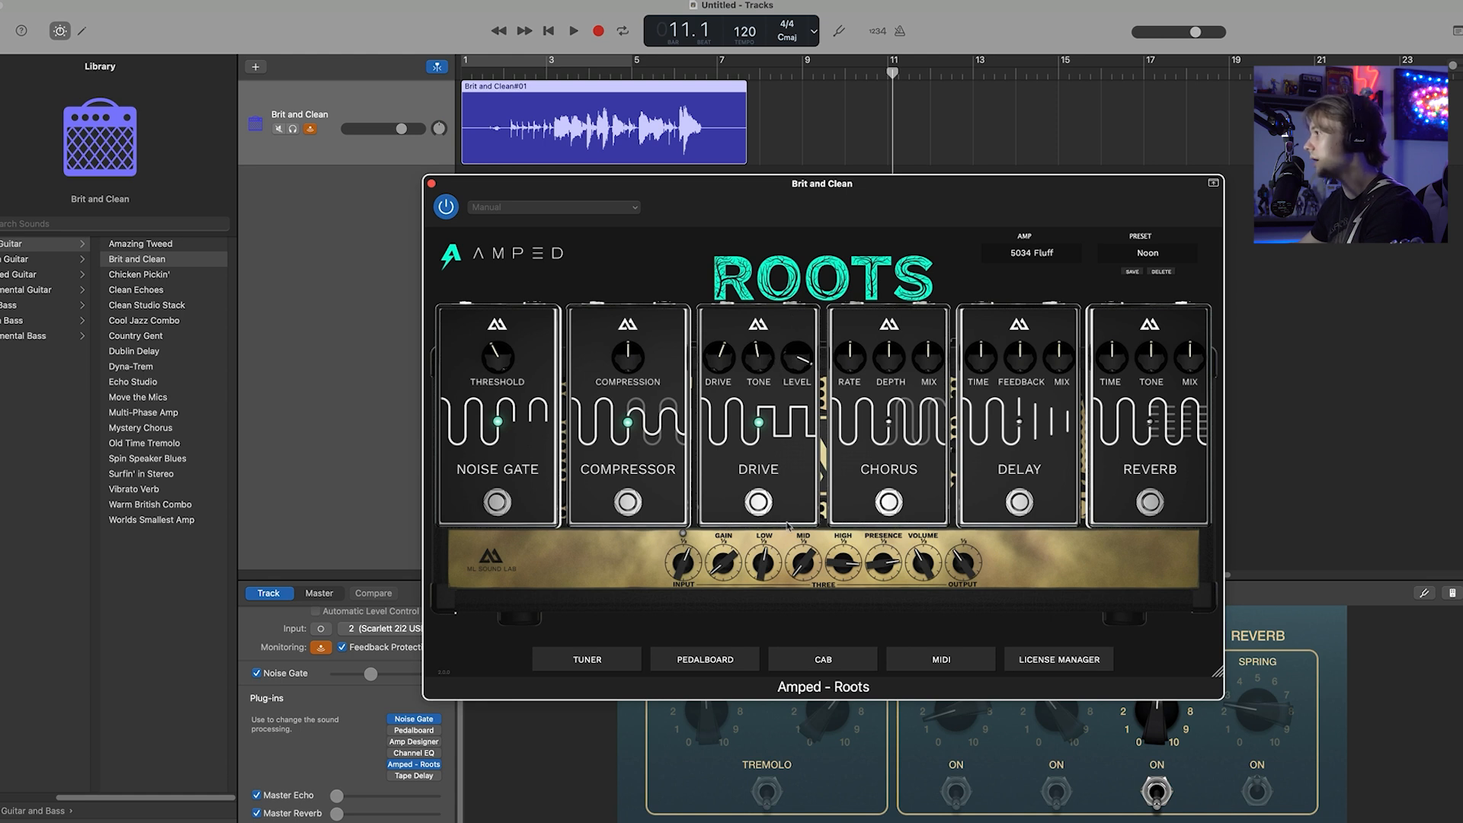
- Raise the track's own Noise Gate slightly and record a second guitar take from bar 11 to about bar 42
{"action": "left_click_drag", "start_coordinate": [539, 197], "coordinate": [611, 189]}
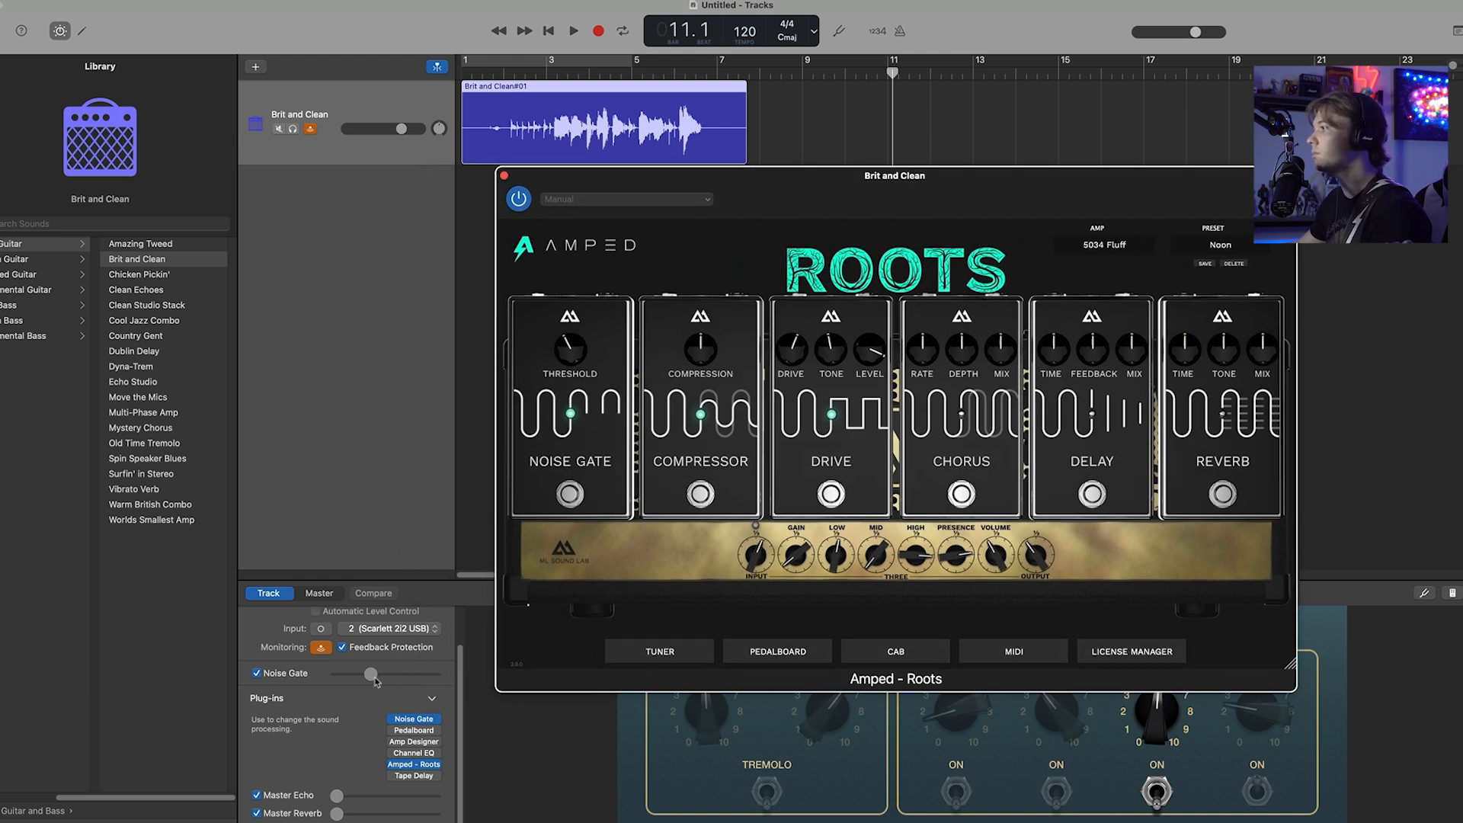
{"action": "left_click_drag", "start_coordinate": [375, 680], "coordinate": [380, 685]}
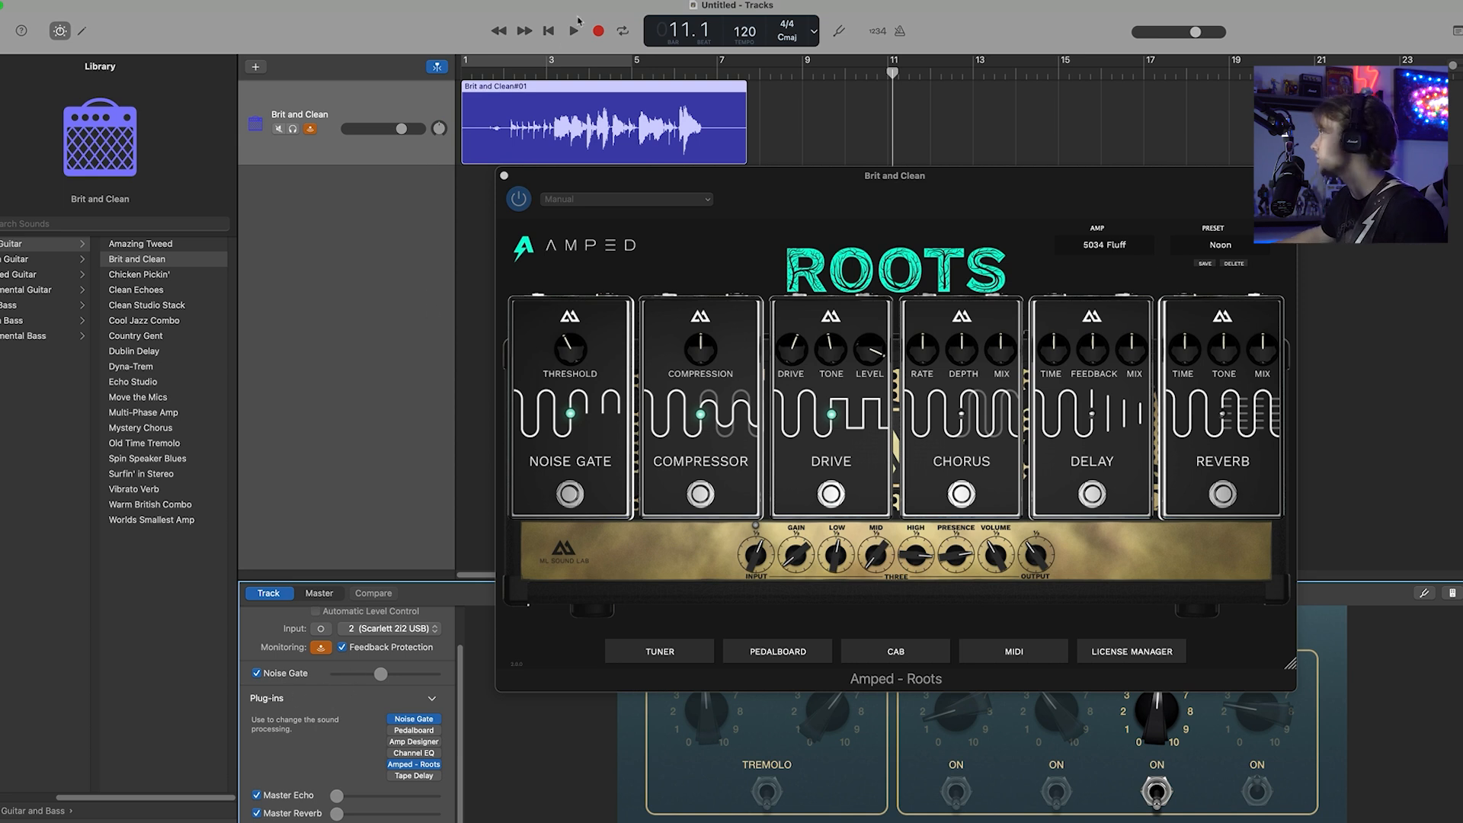
{"action": "left_click", "coordinate": [597, 31]}
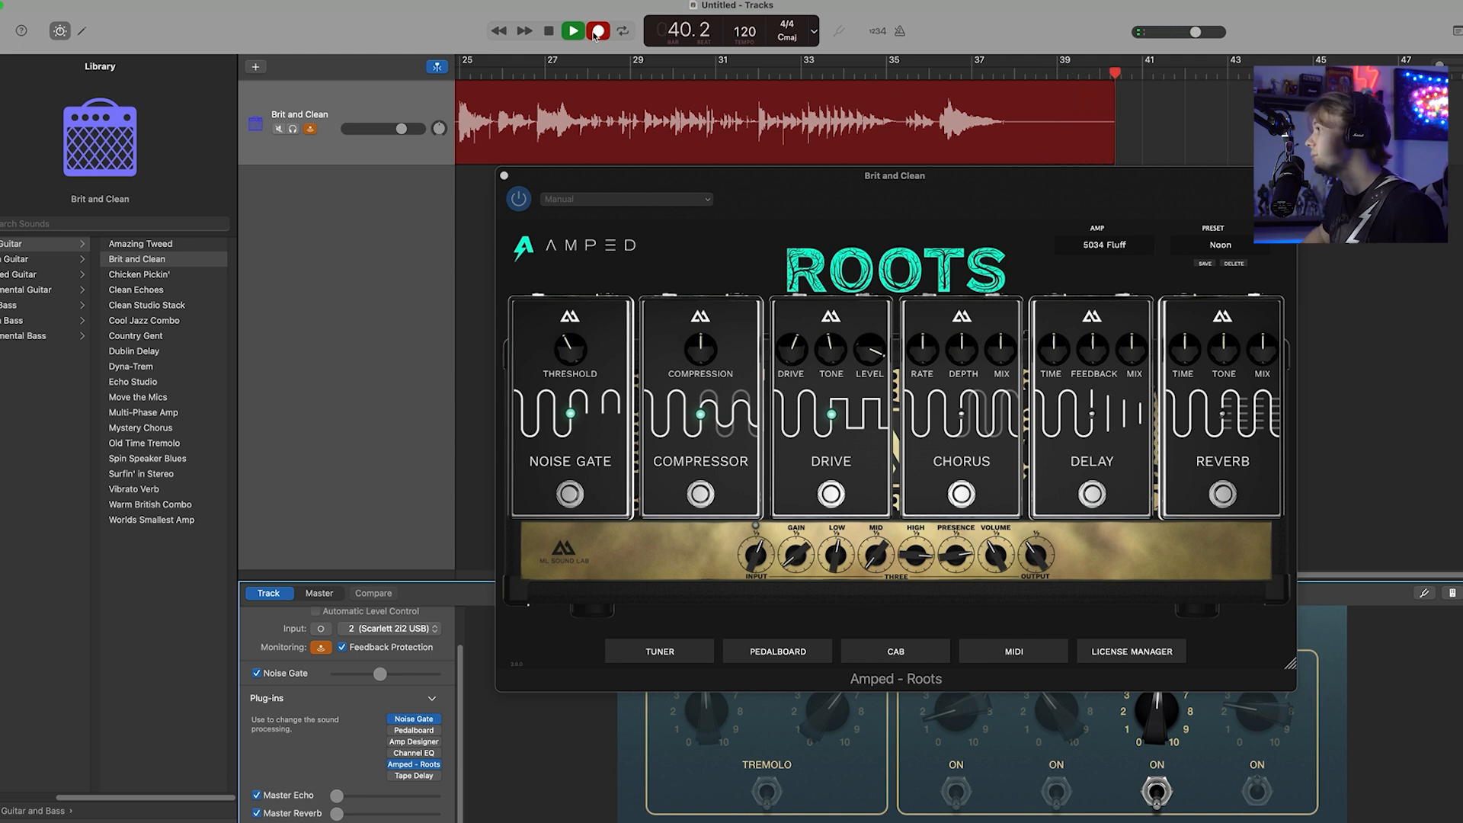
{"action": "left_click", "coordinate": [547, 31]}
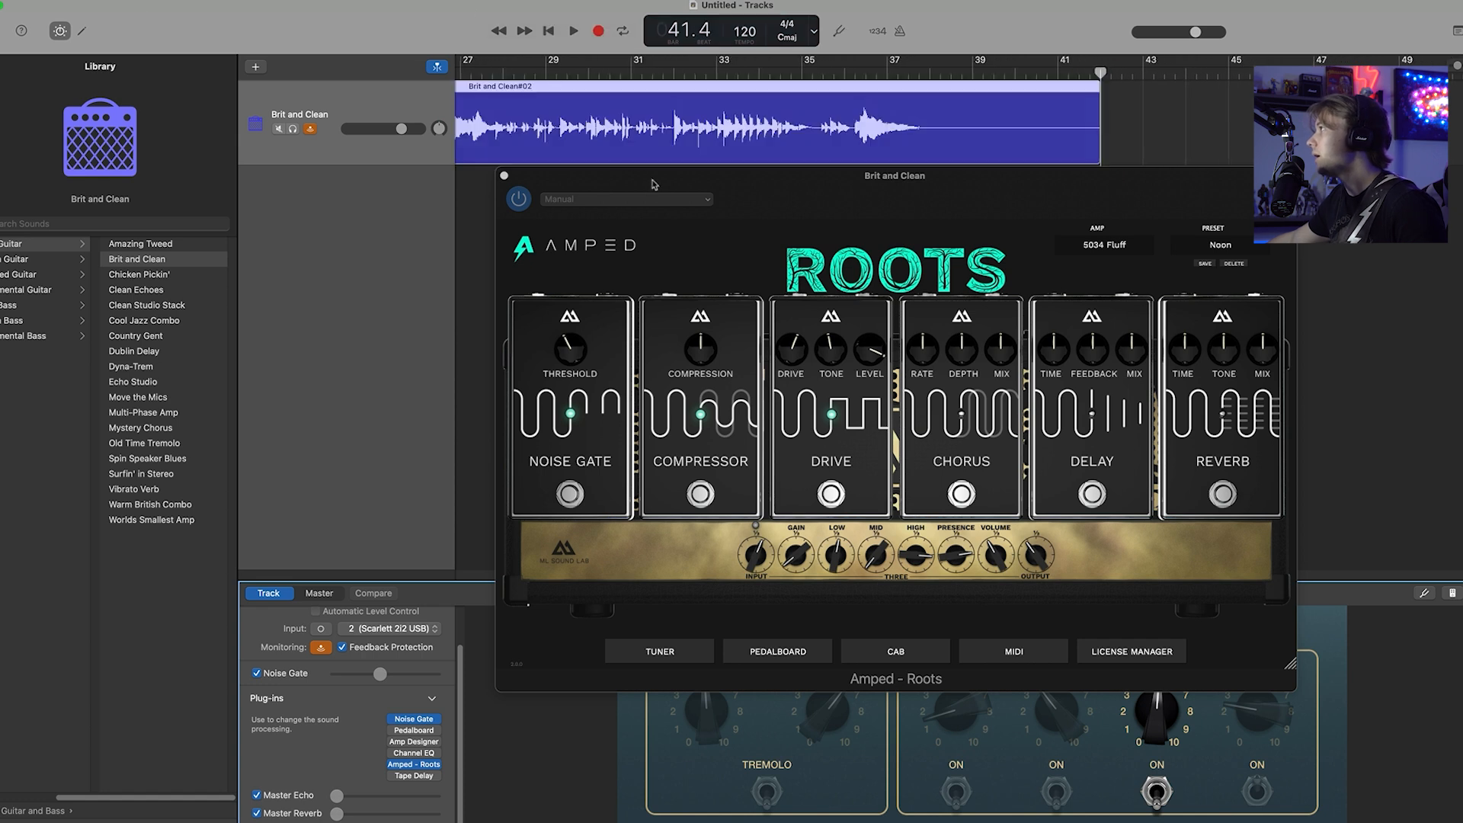